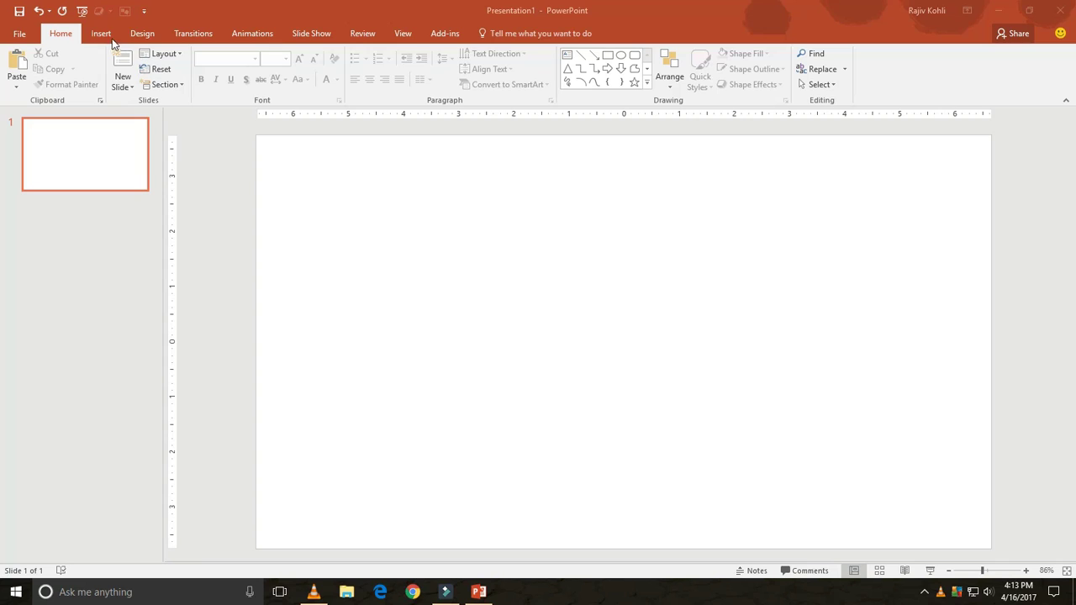
Switch to the Insert tab on the blank slide.
{"action": "left_click", "coordinate": [101, 33]}
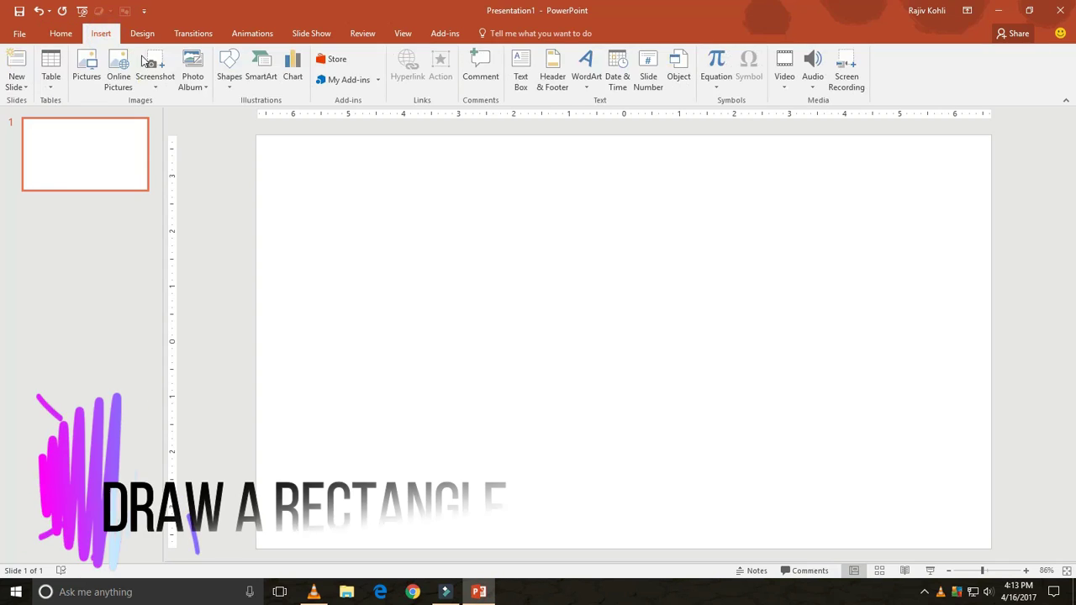
Draw a rectangle on the slide and resize it into a 2.29-inch square.
{"action": "left_click", "coordinate": [231, 72]}
{"action": "left_click", "coordinate": [264, 115]}
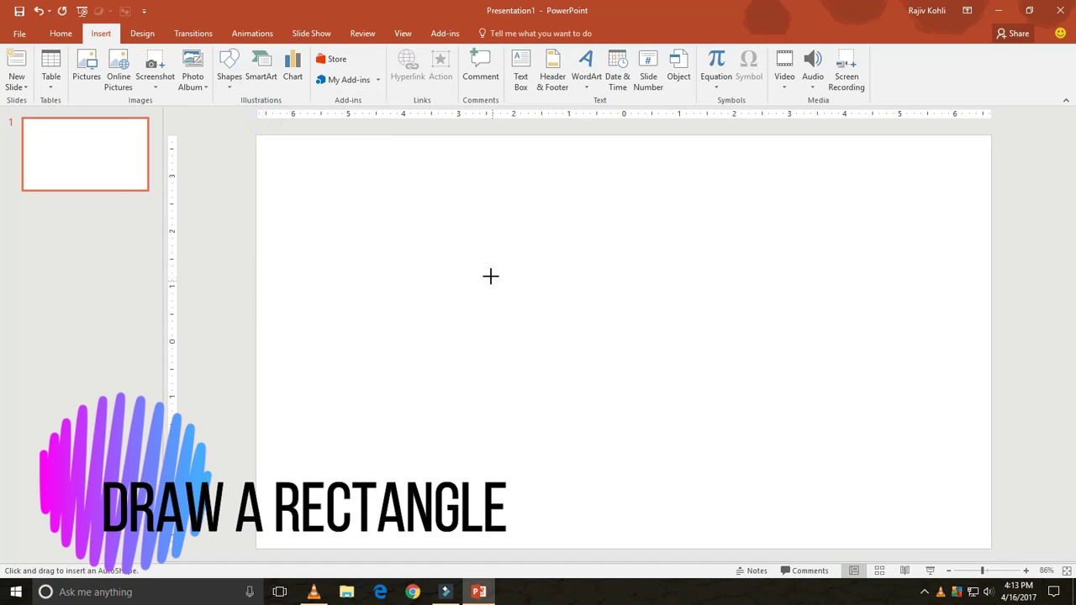
{"action": "left_click", "coordinate": [490, 277]}
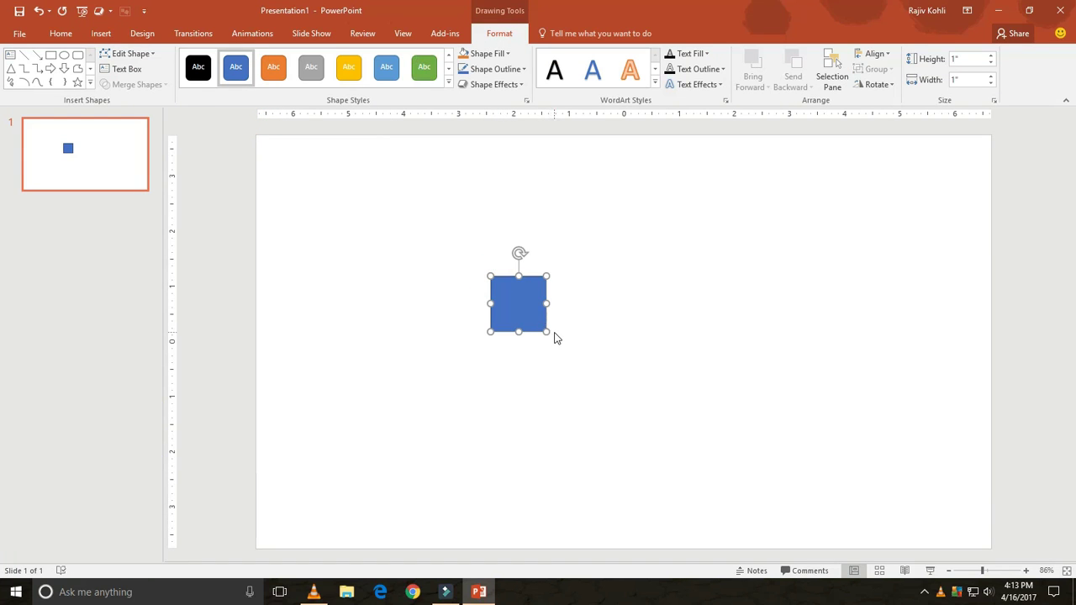
{"action": "left_click_drag", "start_coordinate": [545, 331], "coordinate": [581, 366]}
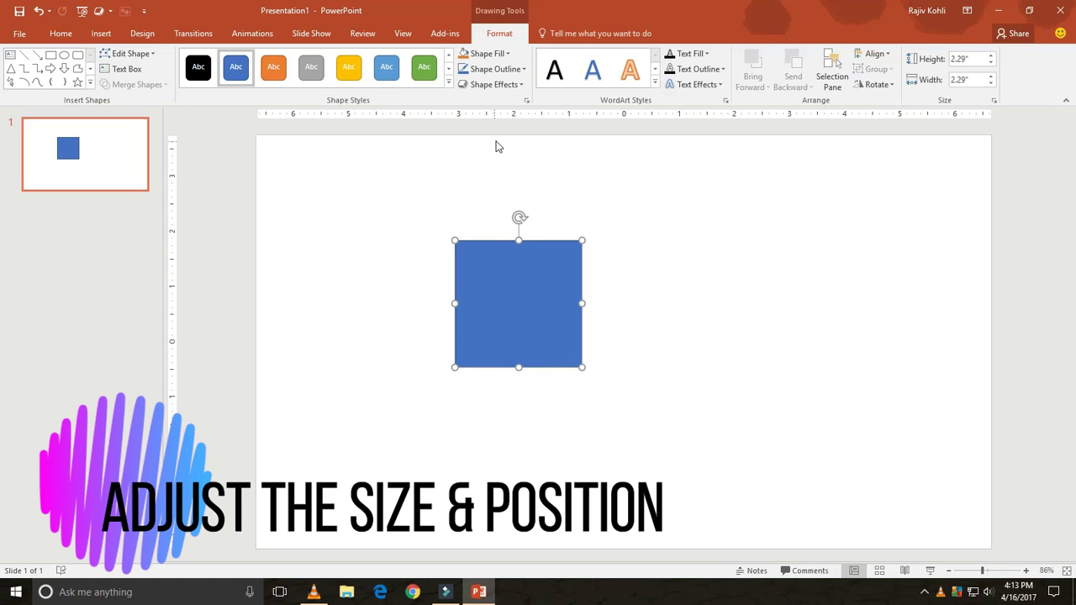
{"action": "left_click", "coordinate": [504, 74]}
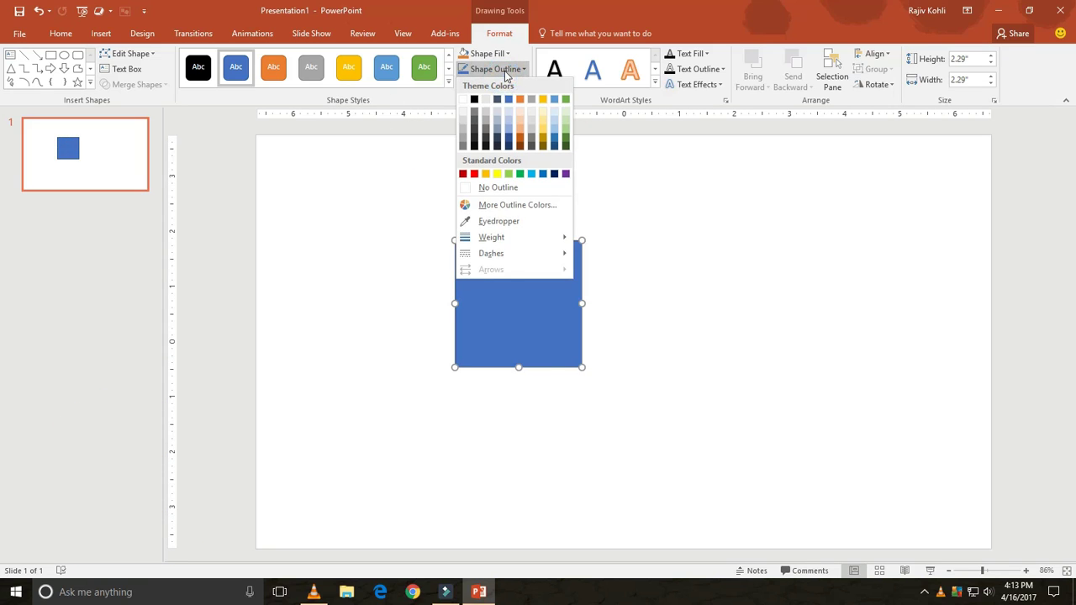
Give the square a 3-D rotation of X 49°, Y 330° and Z 286°.
{"action": "left_click", "coordinate": [504, 71]}
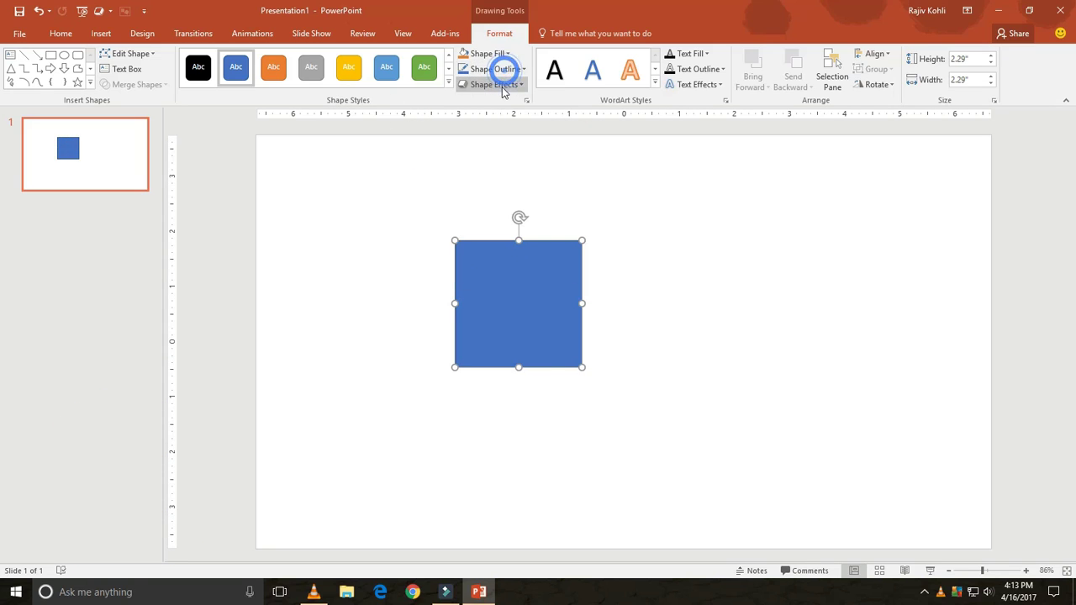
{"action": "left_click", "coordinate": [496, 84]}
{"action": "left_click", "coordinate": [509, 289]}
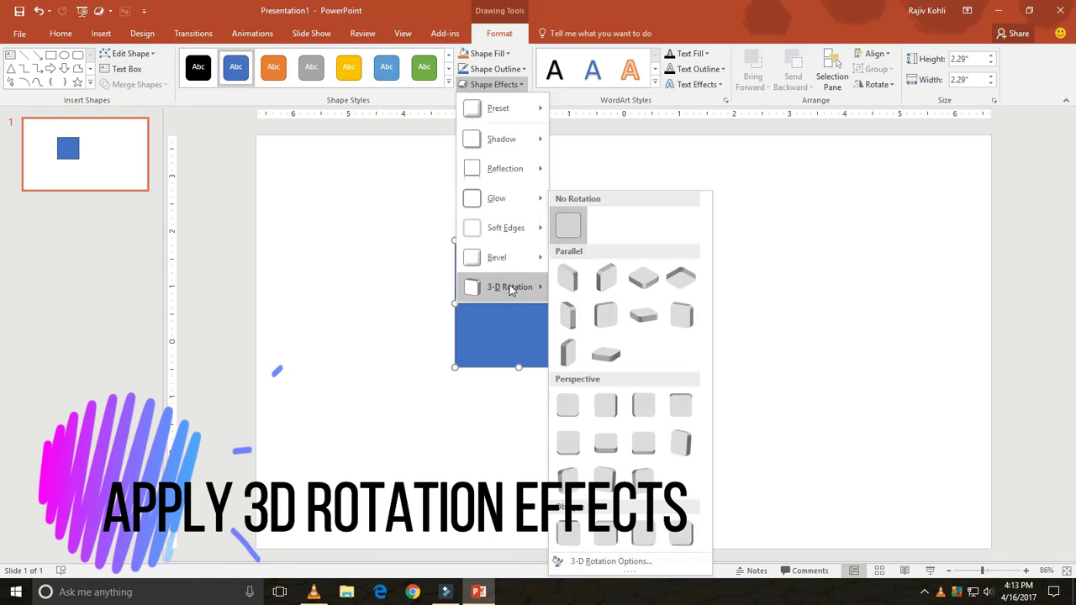
{"action": "left_click", "coordinate": [593, 560]}
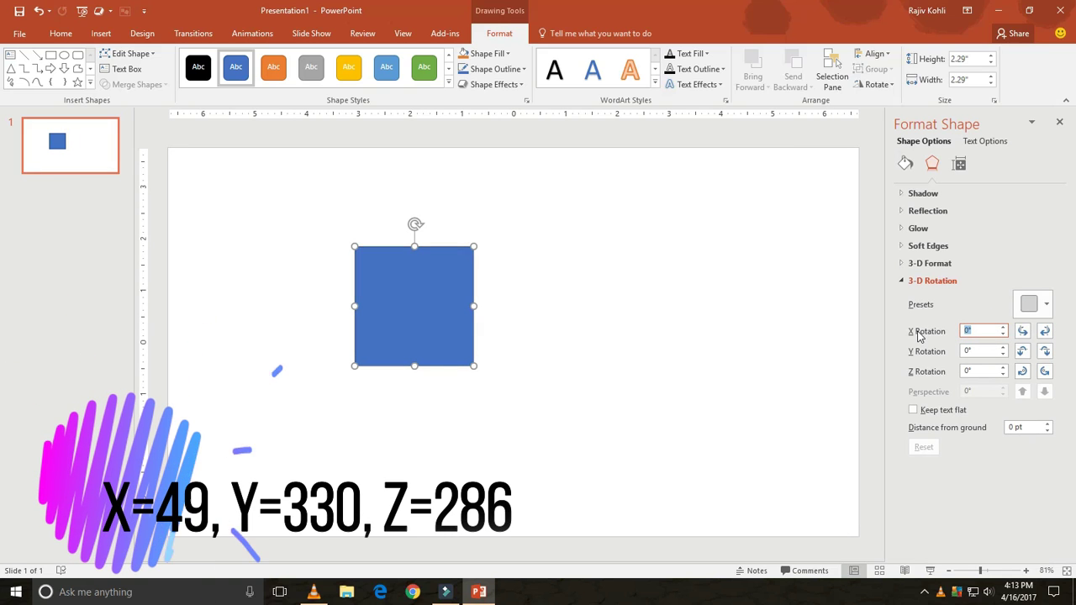
{"action": "type", "text": "49"}
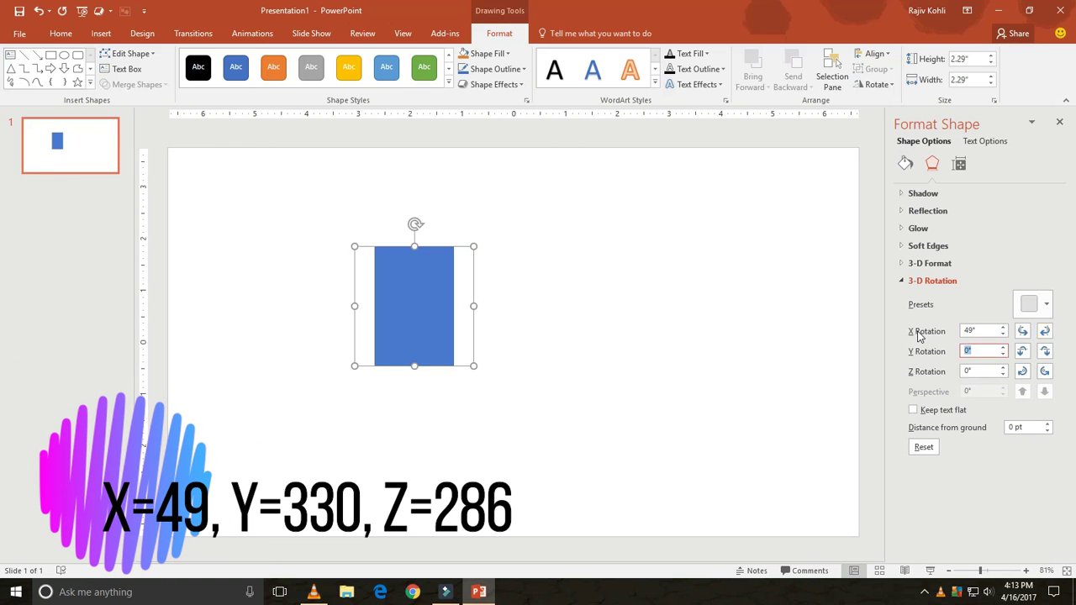
{"action": "type", "text": "0"}
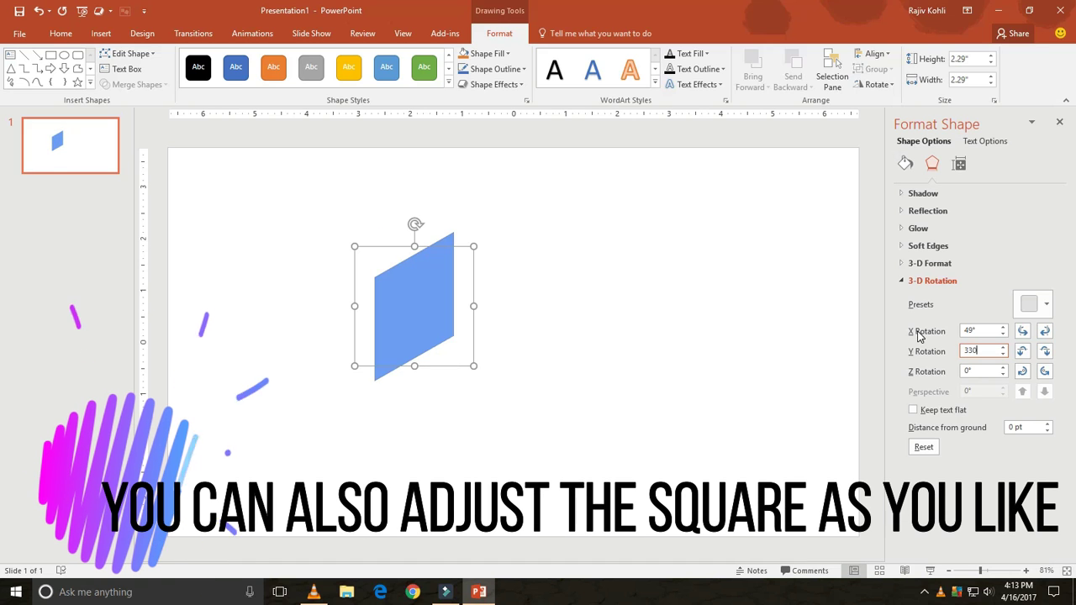
{"action": "key", "text": "Tab"}
{"action": "type", "text": "8"}
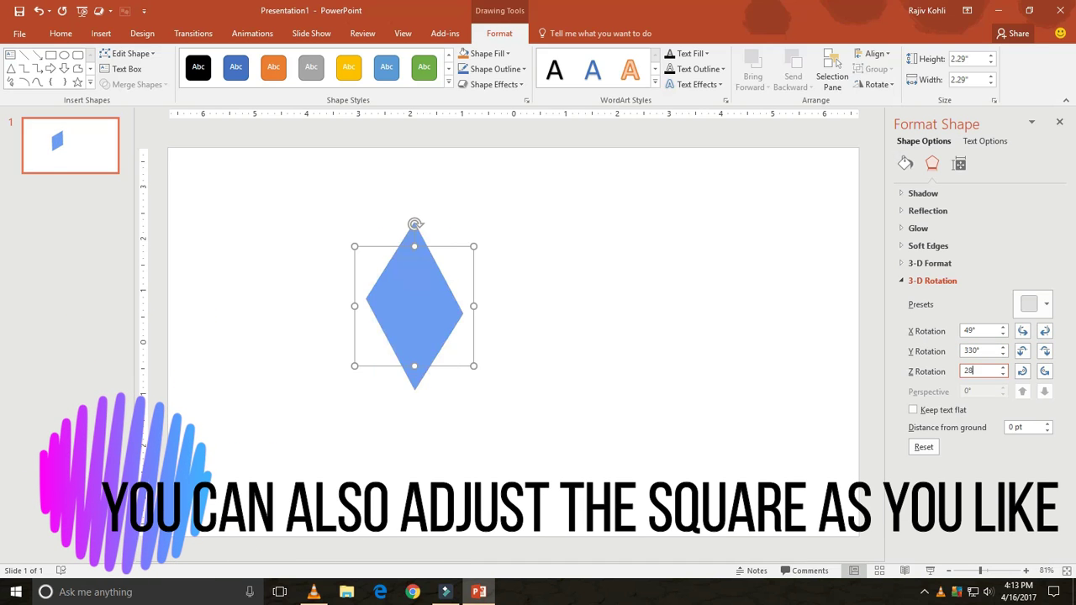
{"action": "type", "text": "6"}
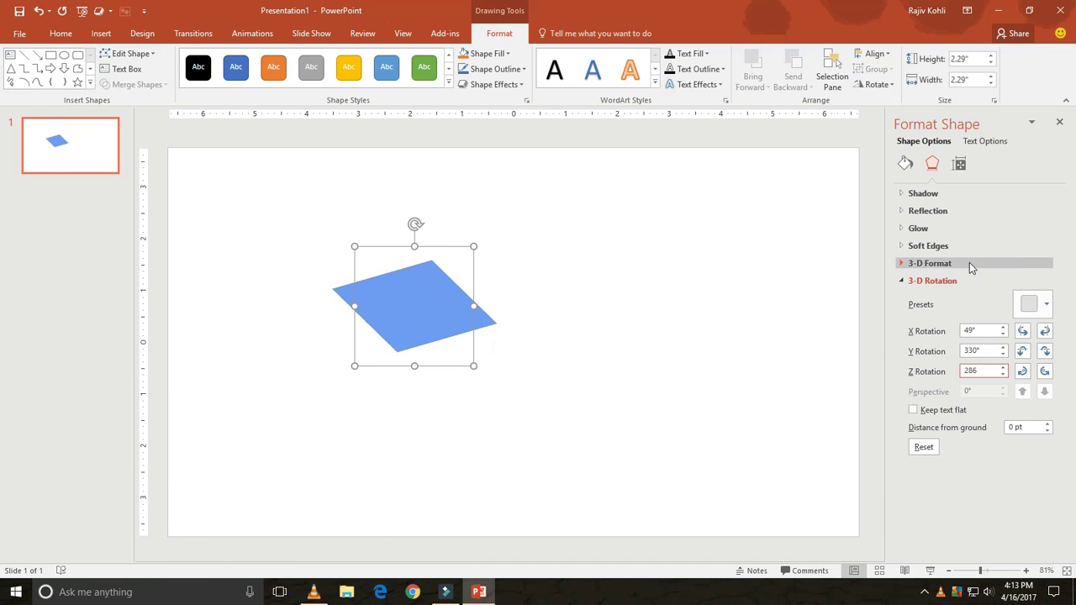
Set the square's 3-D depth to 100 pt and contour size to 12.5 pt.
{"action": "left_click", "coordinate": [925, 264]}
{"action": "type", "text": "1"}
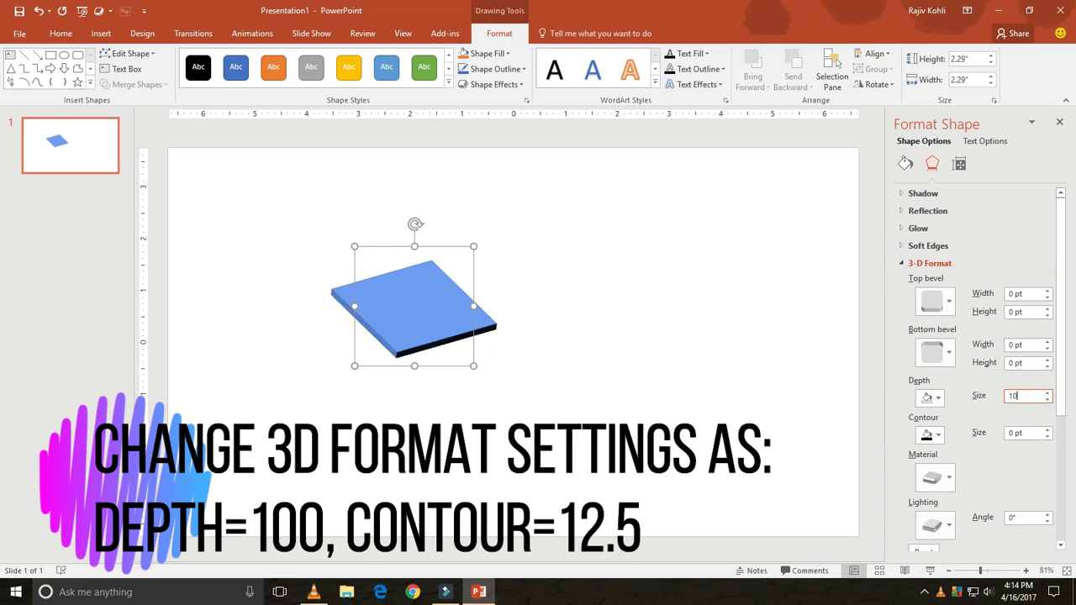
{"action": "type", "text": "0"}
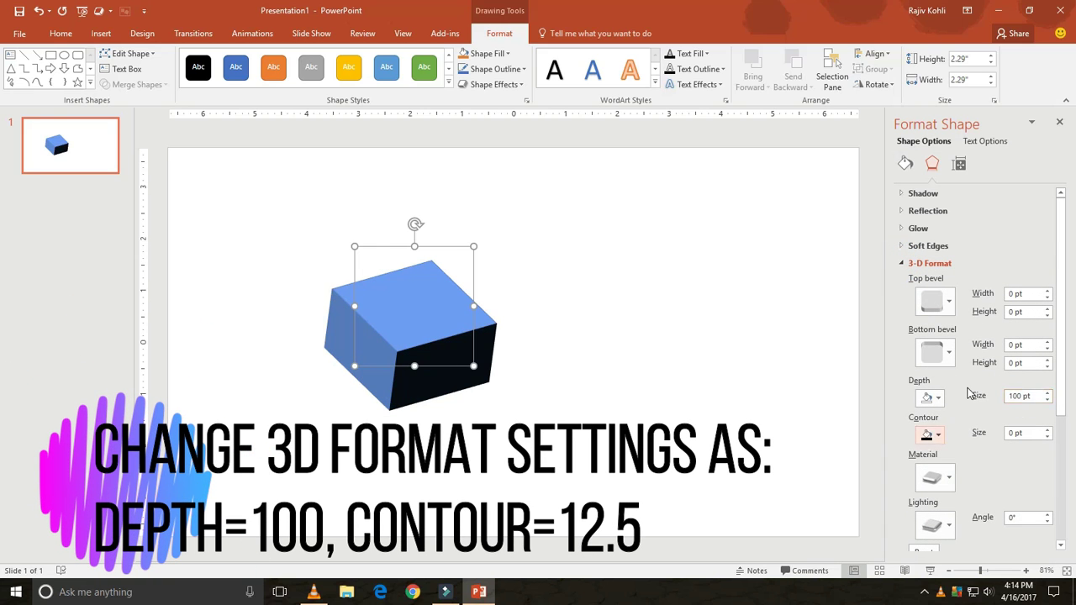
{"action": "key", "text": "Tab"}
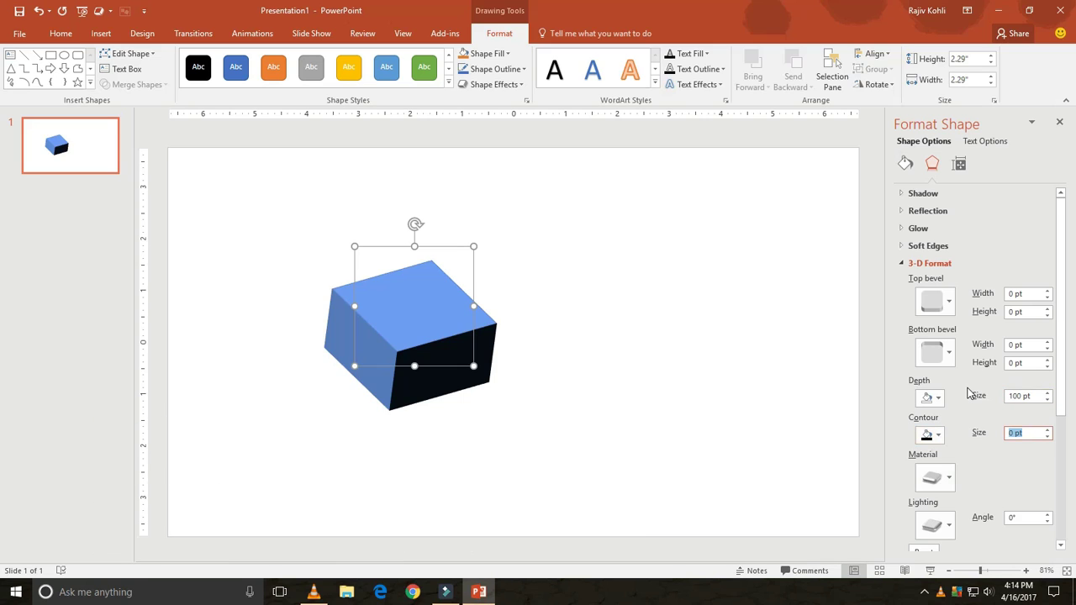
{"action": "type", "text": ".5"}
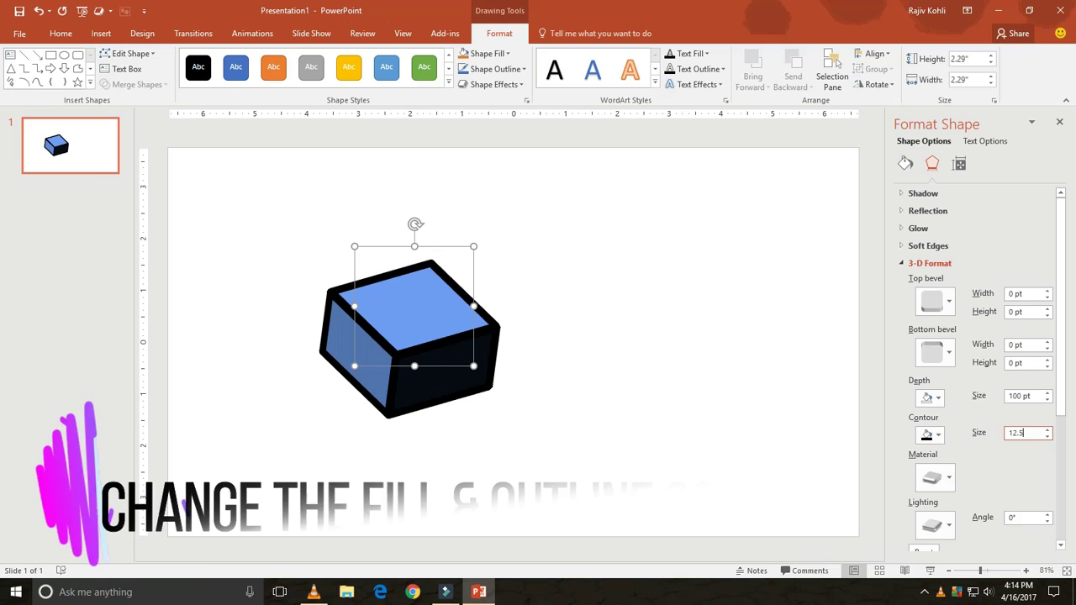
Make the cube's fill white and its outline black.
{"action": "left_click", "coordinate": [483, 55]}
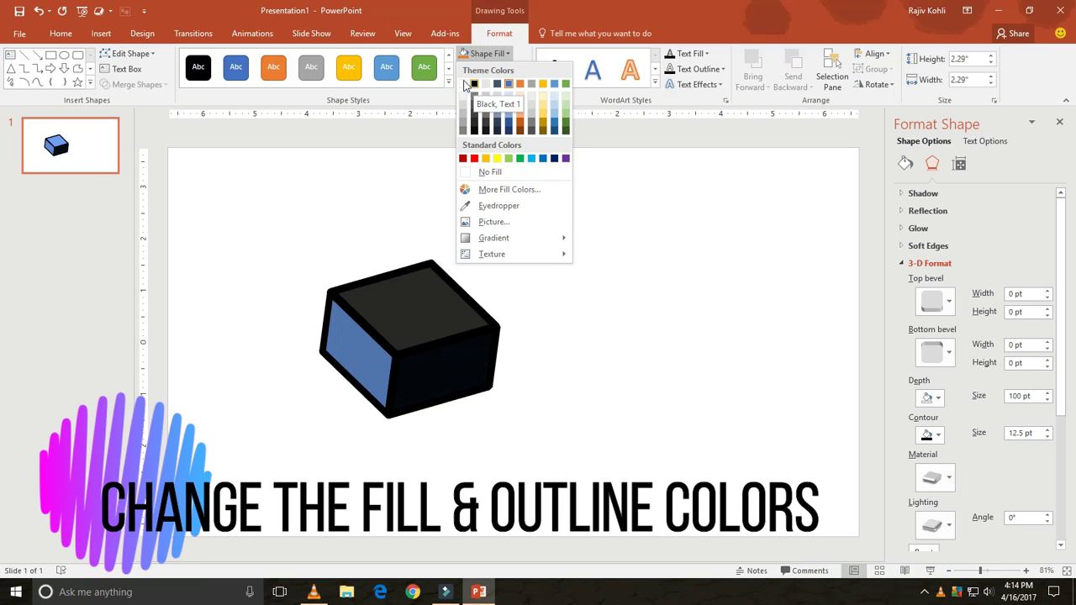
{"action": "left_click", "coordinate": [463, 83]}
{"action": "left_click", "coordinate": [502, 68]}
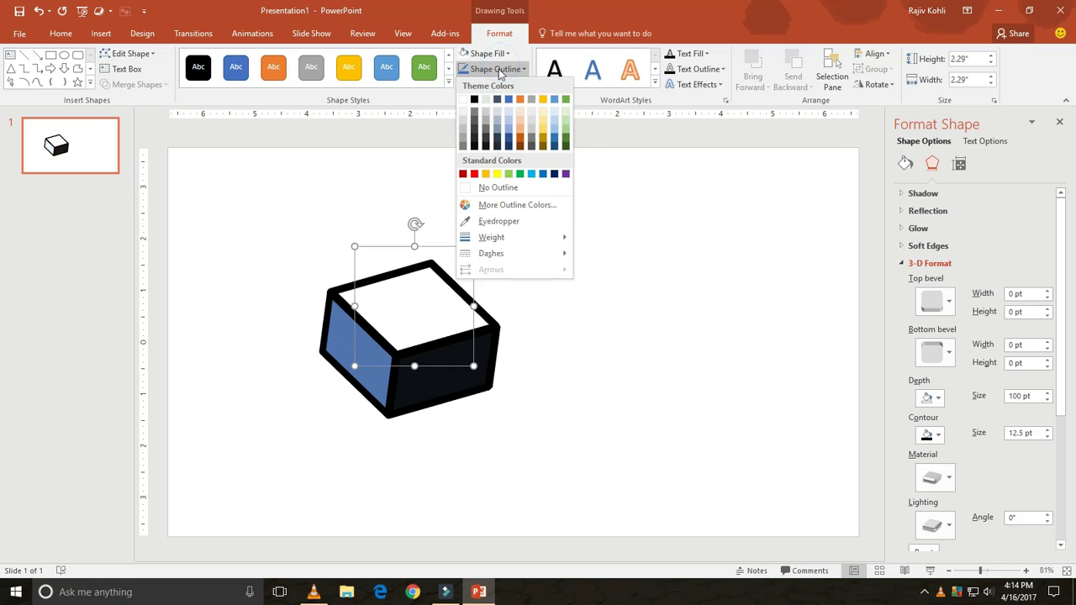
{"action": "left_click", "coordinate": [475, 100]}
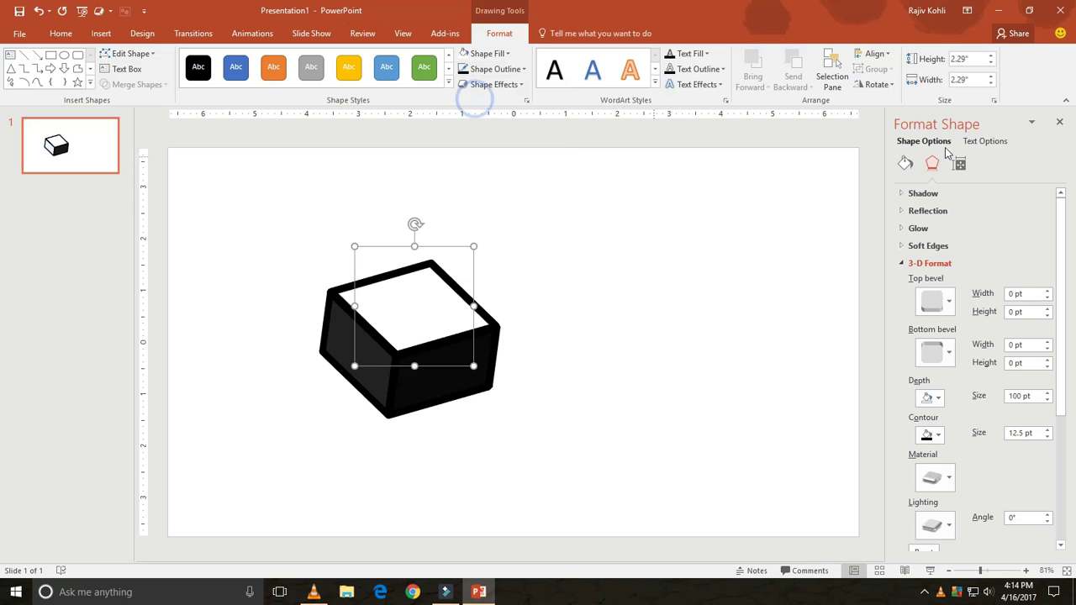
Nudge the cube right and shrink it to 1.61 inches.
{"action": "left_click", "coordinate": [1060, 123]}
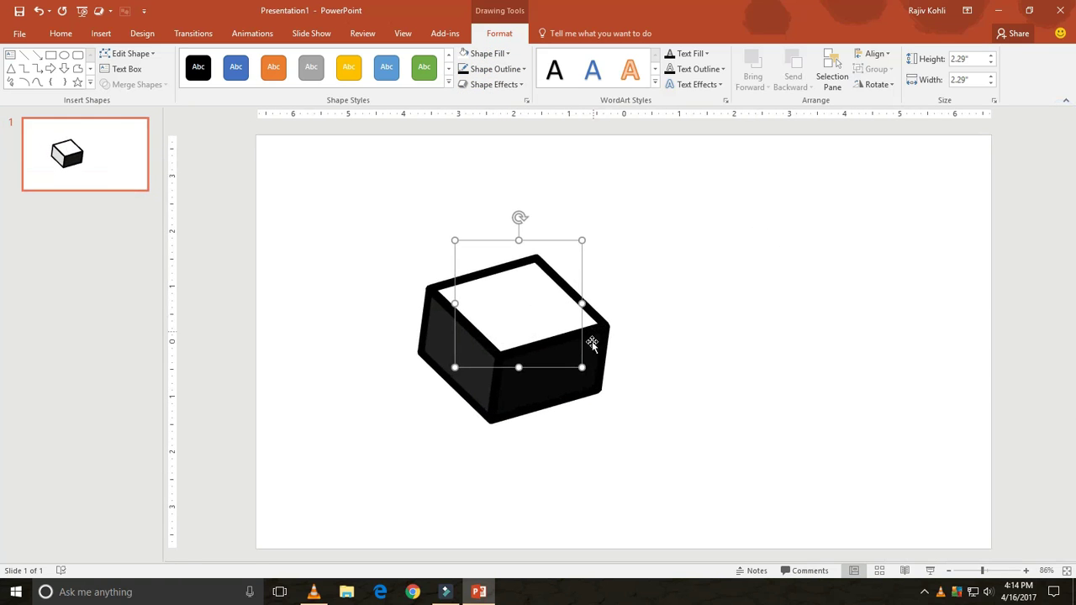
{"action": "left_click_drag", "start_coordinate": [526, 315], "coordinate": [551, 312]}
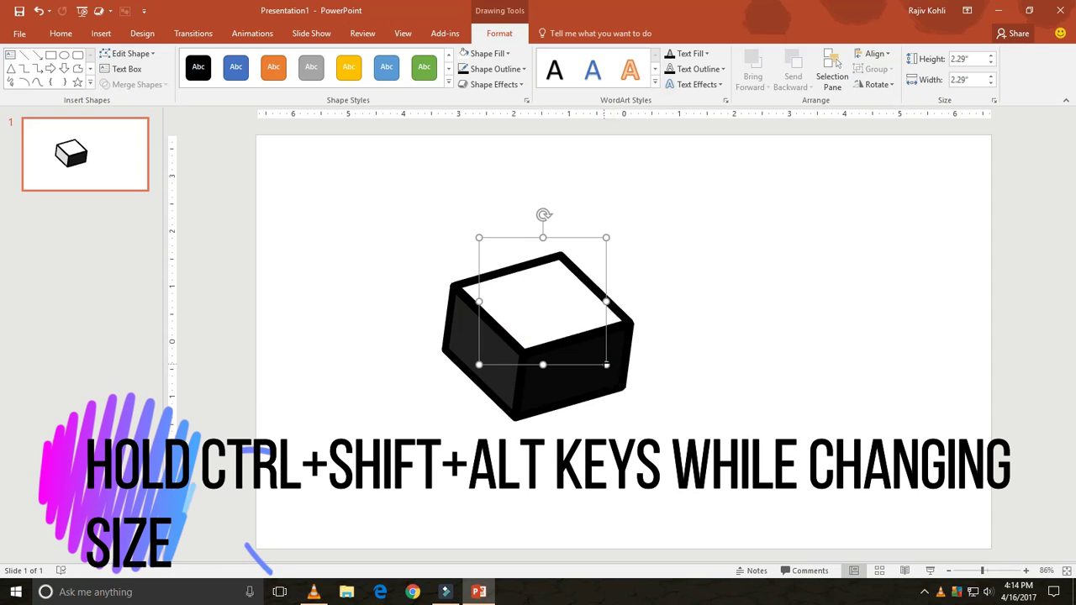
{"action": "mouse_move", "coordinate": [606, 365]}
{"action": "left_mouse_down"}
{"action": "mouse_move", "coordinate": [585, 346]}
{"action": "mouse_move", "coordinate": [596, 321]}
{"action": "left_mouse_up"}
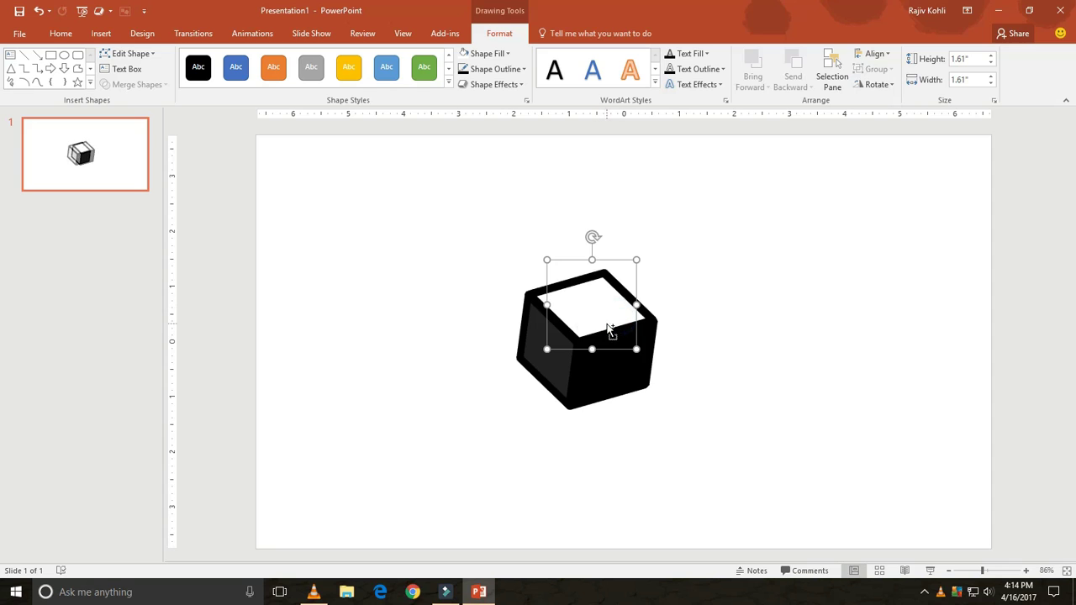
Duplicate the cube to the right and push it flush against the original.
{"action": "mouse_move", "coordinate": [629, 325]}
{"action": "left_mouse_down"}
{"action": "mouse_move", "coordinate": [669, 328]}
{"action": "mouse_move", "coordinate": [685, 252]}
{"action": "left_mouse_up"}
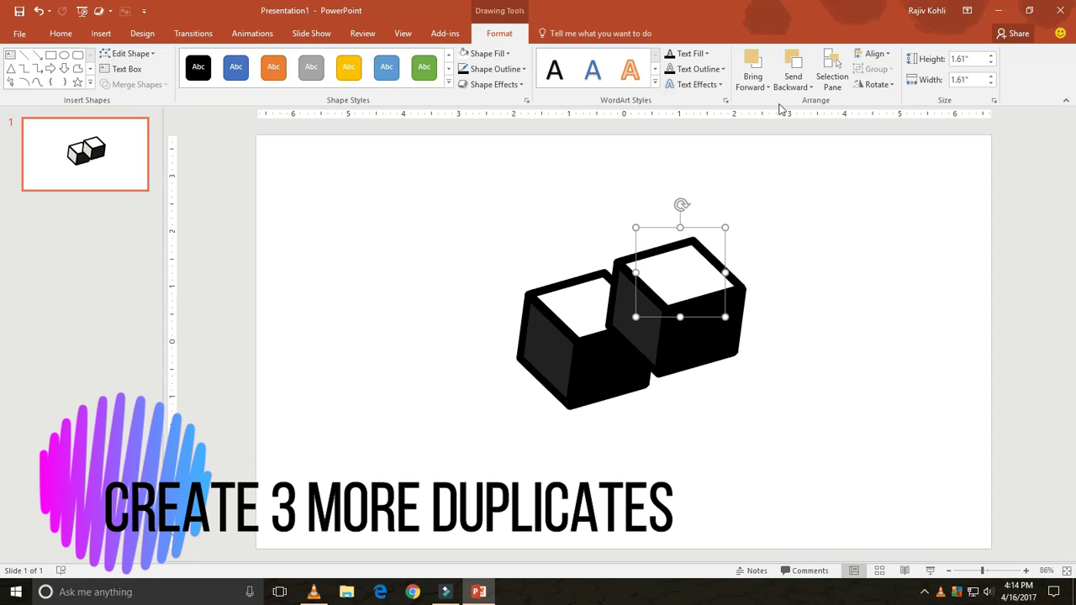
{"action": "left_click", "coordinate": [803, 90]}
{"action": "left_click", "coordinate": [803, 114]}
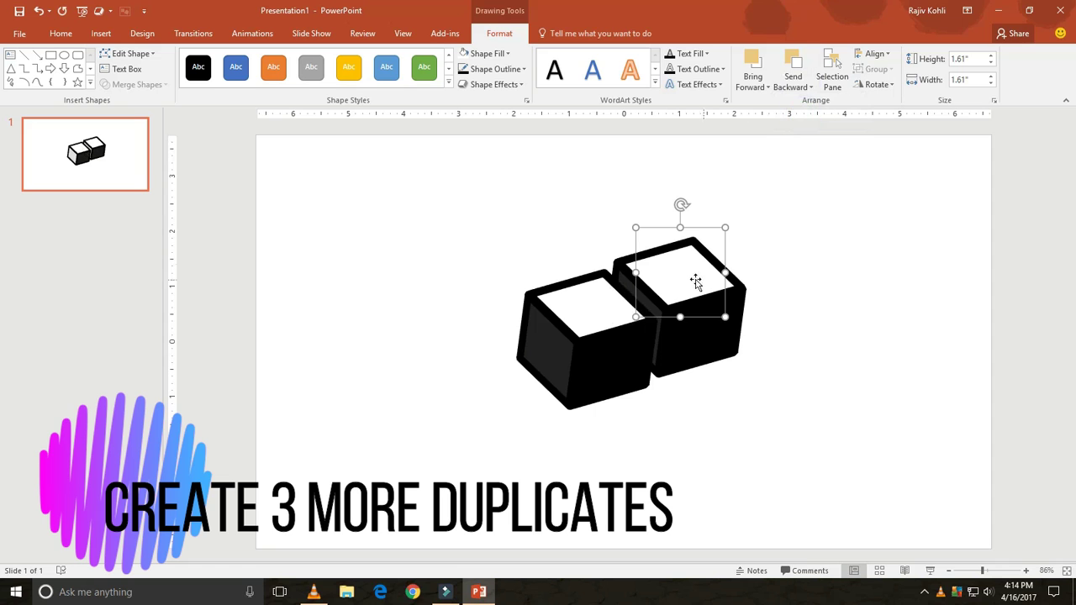
{"action": "left_click_drag", "start_coordinate": [695, 282], "coordinate": [686, 291]}
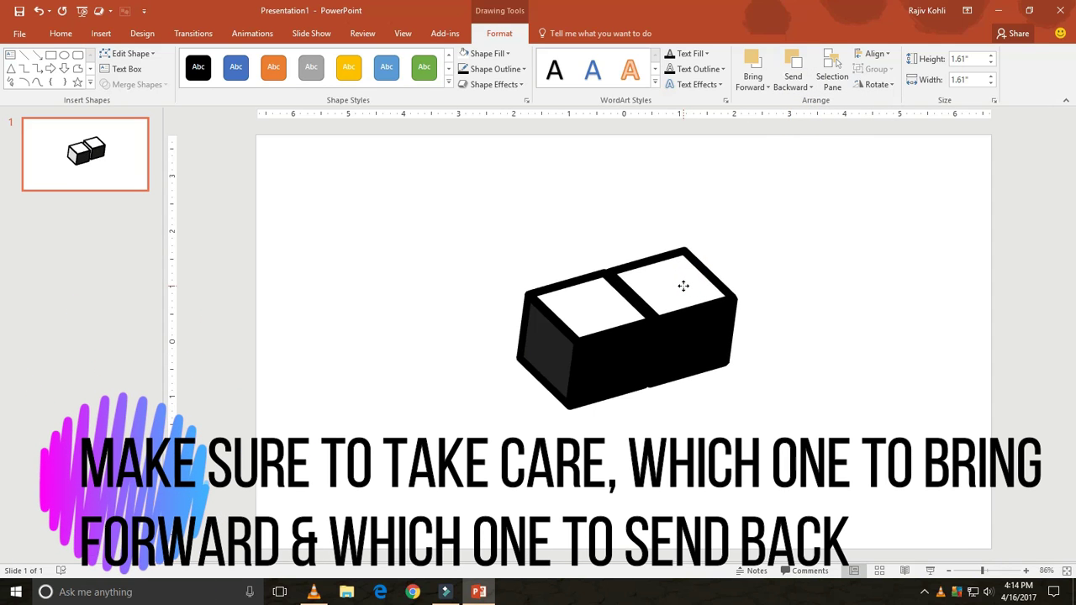
{"action": "scroll", "coordinate": [757, 353], "scroll_direction": "up", "scroll_amount": 5}
{"action": "scroll", "coordinate": [714, 370], "scroll_direction": "up", "scroll_amount": 9}
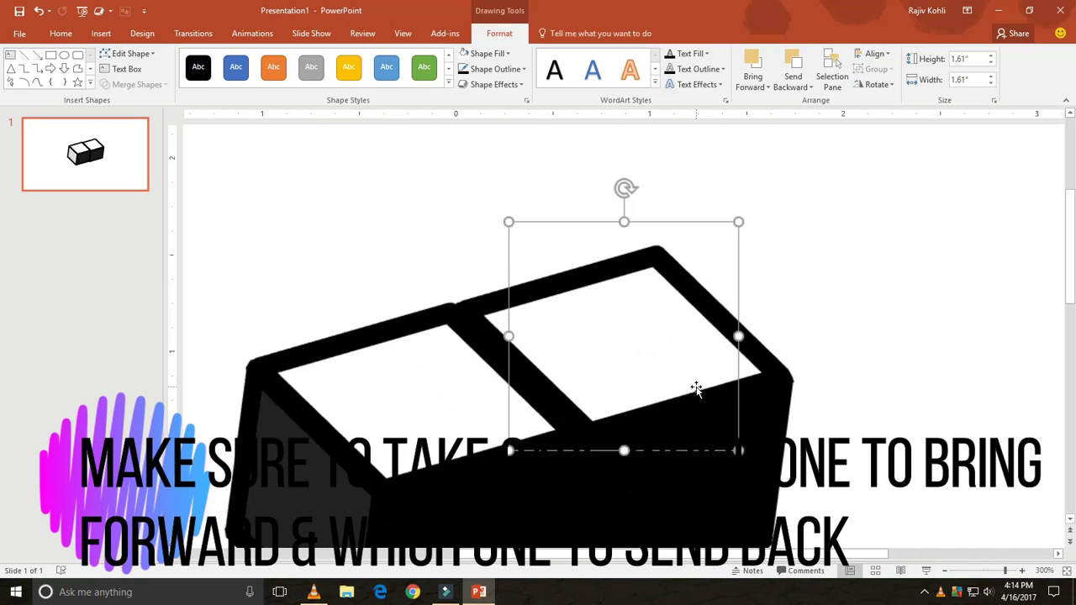
{"action": "scroll", "coordinate": [622, 369], "scroll_direction": "up", "scroll_amount": 7}
Fine-tune the right cube to close the seam, then select both cubes.
{"action": "left_click_drag", "start_coordinate": [537, 340], "coordinate": [522, 340]}
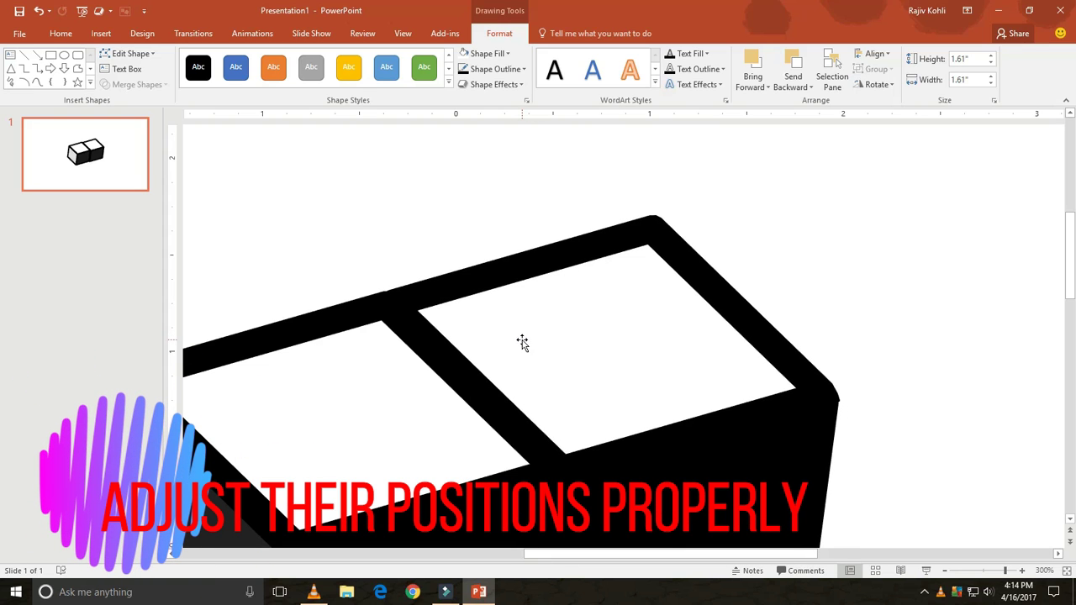
{"action": "left_click_drag", "start_coordinate": [522, 342], "coordinate": [565, 340]}
{"action": "scroll", "coordinate": [565, 340], "scroll_direction": "down", "scroll_amount": 5}
{"action": "scroll", "coordinate": [565, 340], "scroll_direction": "down", "scroll_amount": 10}
{"action": "left_click", "coordinate": [561, 350], "text": "shift"}
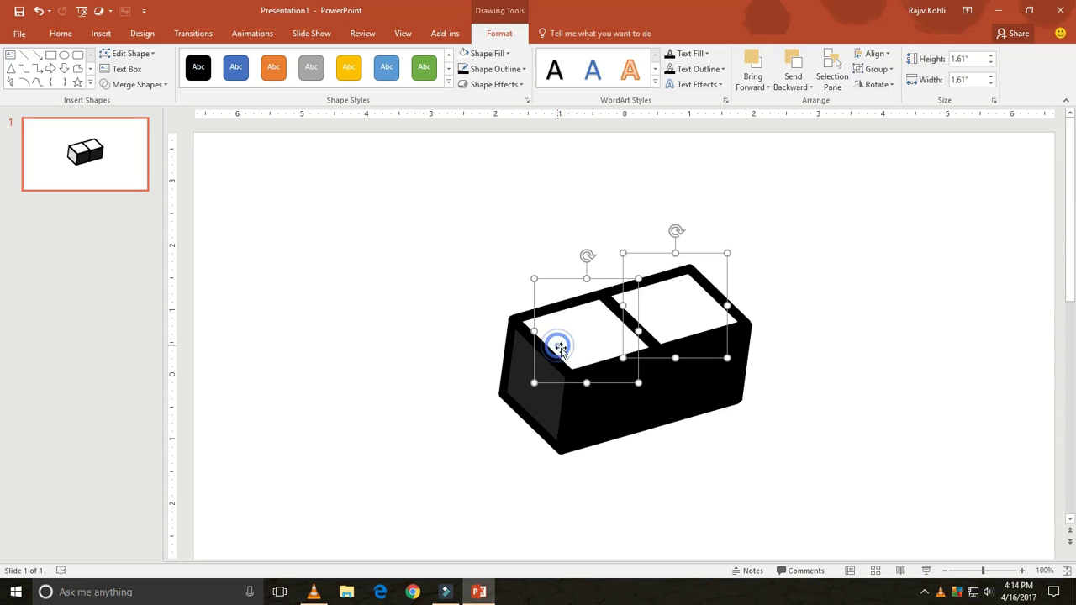
{"action": "left_click", "coordinate": [60, 42]}
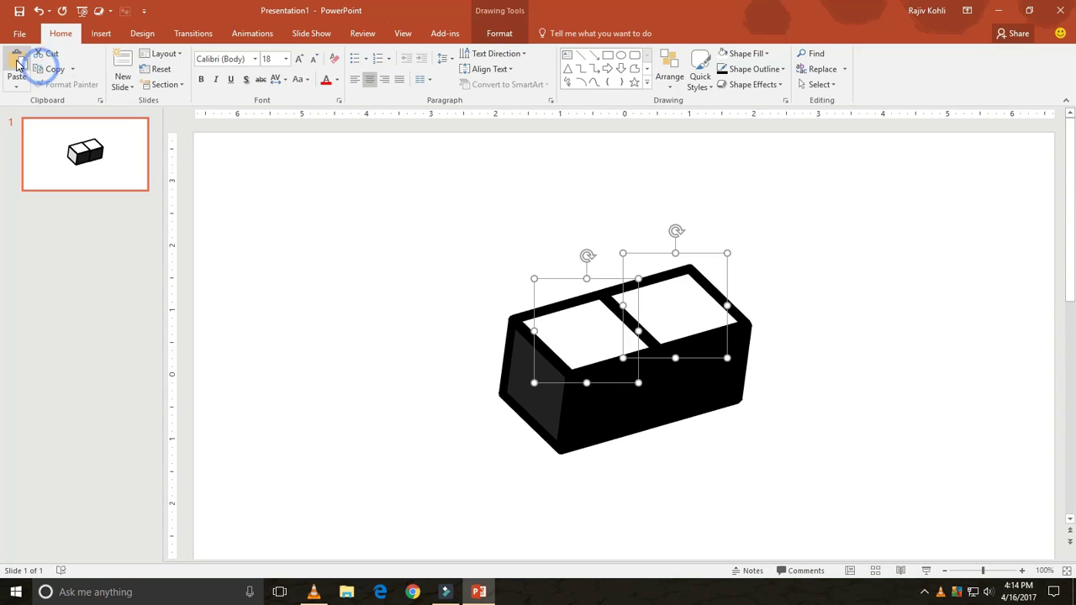
Paste the cube pair, move it down-right, align its edges with the original, then deselect.
{"action": "left_click", "coordinate": [15, 64]}
{"action": "mouse_move", "coordinate": [685, 383]}
{"action": "left_mouse_down"}
{"action": "mouse_move", "coordinate": [708, 434]}
{"action": "mouse_move", "coordinate": [720, 435]}
{"action": "left_mouse_up"}
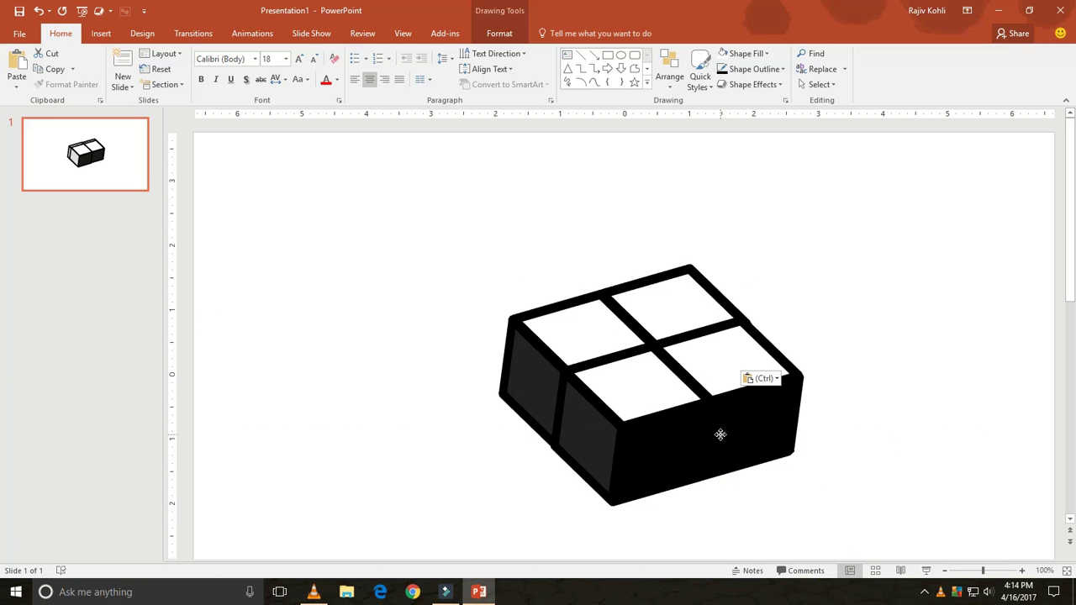
{"action": "left_click_drag", "start_coordinate": [675, 466], "coordinate": [677, 466]}
{"action": "scroll", "coordinate": [596, 463], "scroll_direction": "up", "scroll_amount": 2, "text": "ctrl"}
{"action": "scroll", "coordinate": [303, 533], "scroll_direction": "up", "scroll_amount": 3, "text": "ctrl"}
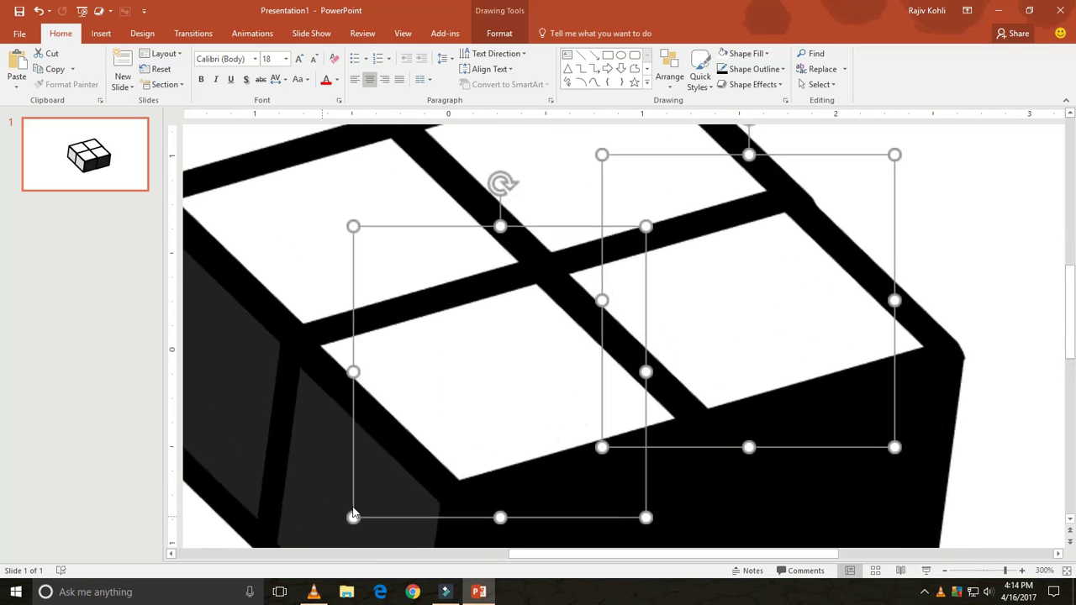
{"action": "scroll", "coordinate": [327, 457], "scroll_direction": "down", "scroll_amount": 1}
{"action": "scroll", "coordinate": [329, 459], "scroll_direction": "down", "scroll_amount": 1}
{"action": "scroll", "coordinate": [323, 467], "scroll_direction": "down", "scroll_amount": 1}
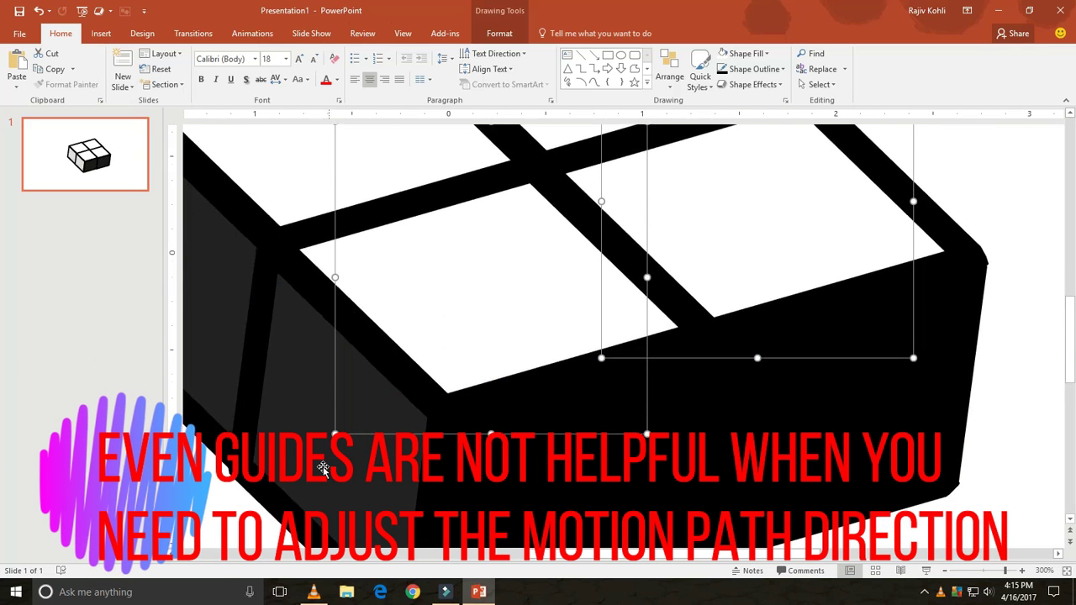
{"action": "scroll", "coordinate": [324, 456], "scroll_direction": "down", "scroll_amount": 1}
{"action": "mouse_move", "coordinate": [324, 456]}
{"action": "left_mouse_down"}
{"action": "mouse_move", "coordinate": [348, 475]}
{"action": "mouse_move", "coordinate": [338, 463]}
{"action": "left_mouse_up"}
{"action": "scroll", "coordinate": [378, 457], "scroll_direction": "down", "scroll_amount": 5}
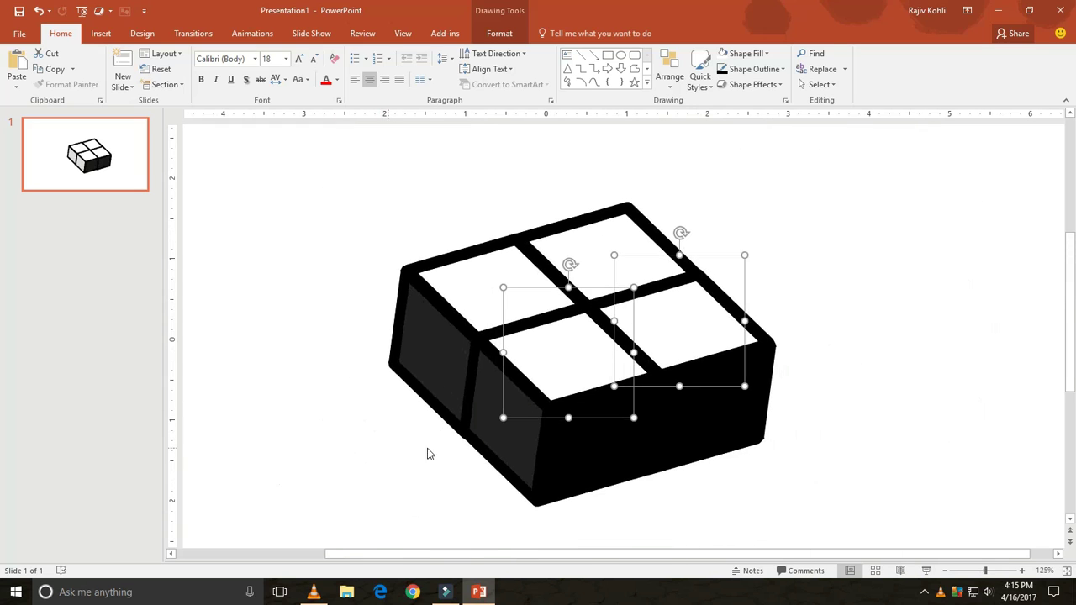
{"action": "left_click", "coordinate": [876, 246]}
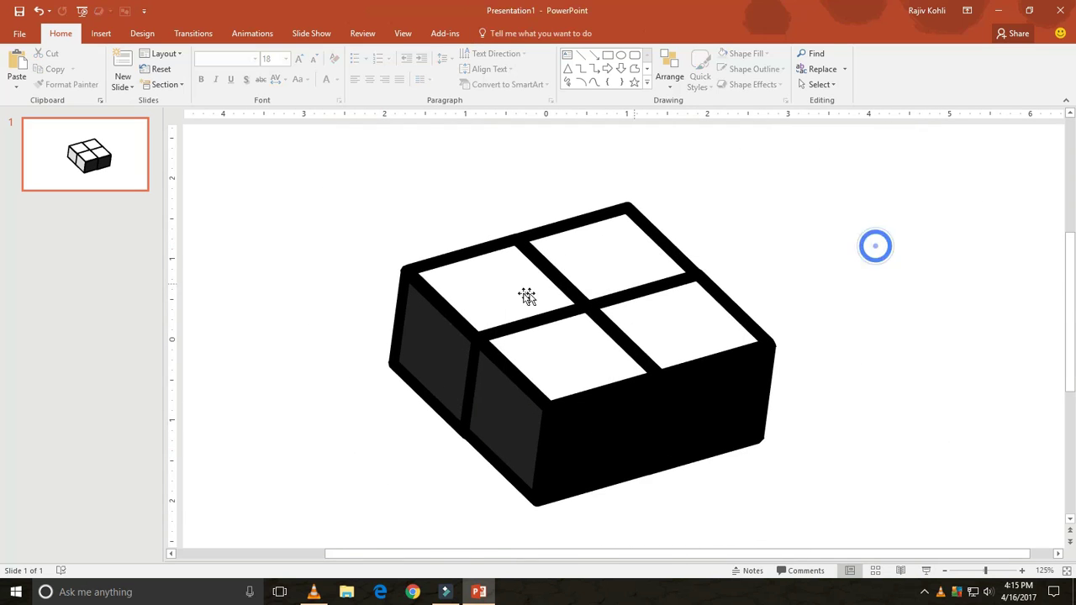
Select the top-left square and its neighbour and group them.
{"action": "left_click", "coordinate": [450, 289]}
{"action": "left_click", "coordinate": [563, 353], "text": "shift"}
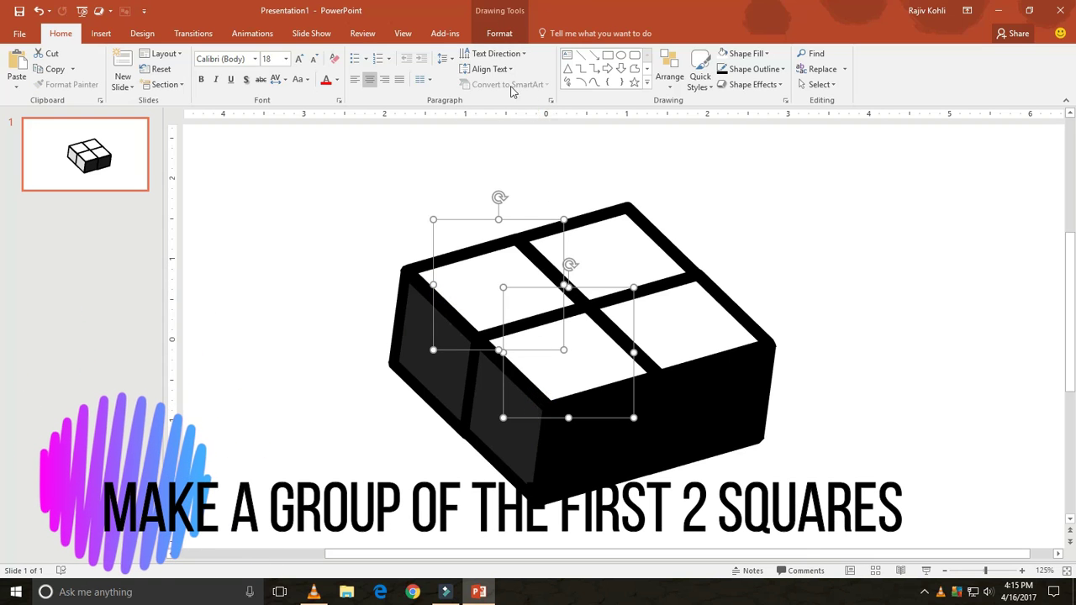
{"action": "left_click", "coordinate": [497, 35]}
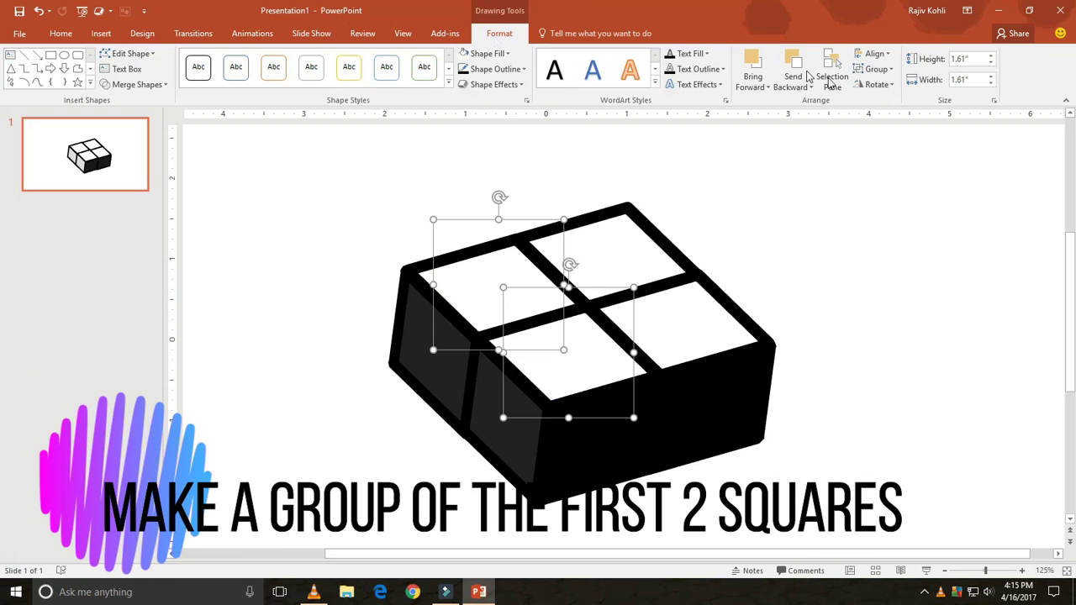
{"action": "left_click", "coordinate": [877, 70]}
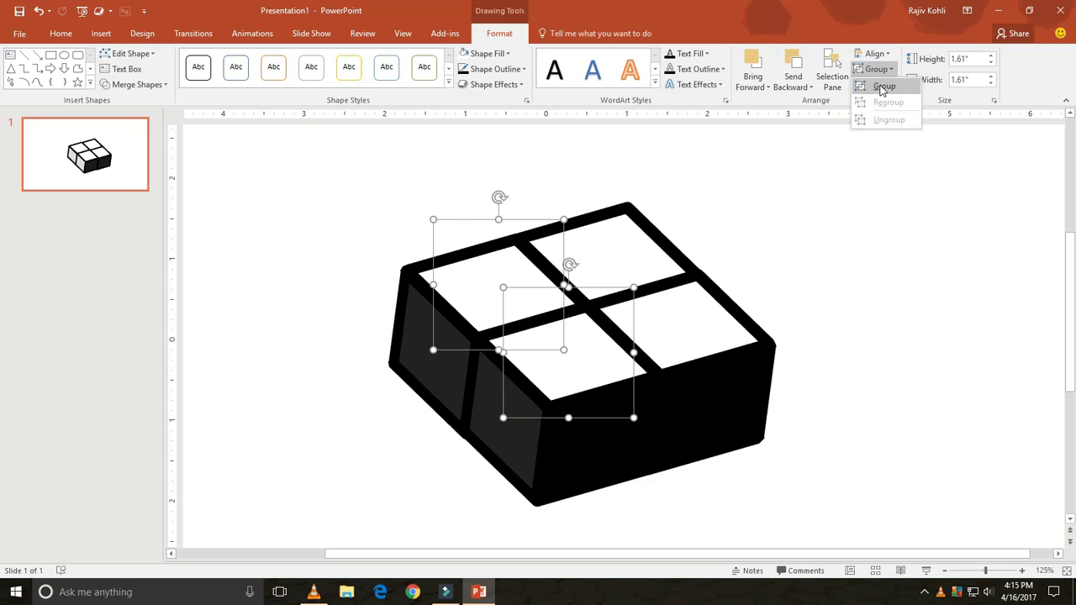
{"action": "left_click", "coordinate": [231, 34]}
Add an Up motion path to the group and angle its end up-left along the block's edge.
{"action": "left_click", "coordinate": [725, 69]}
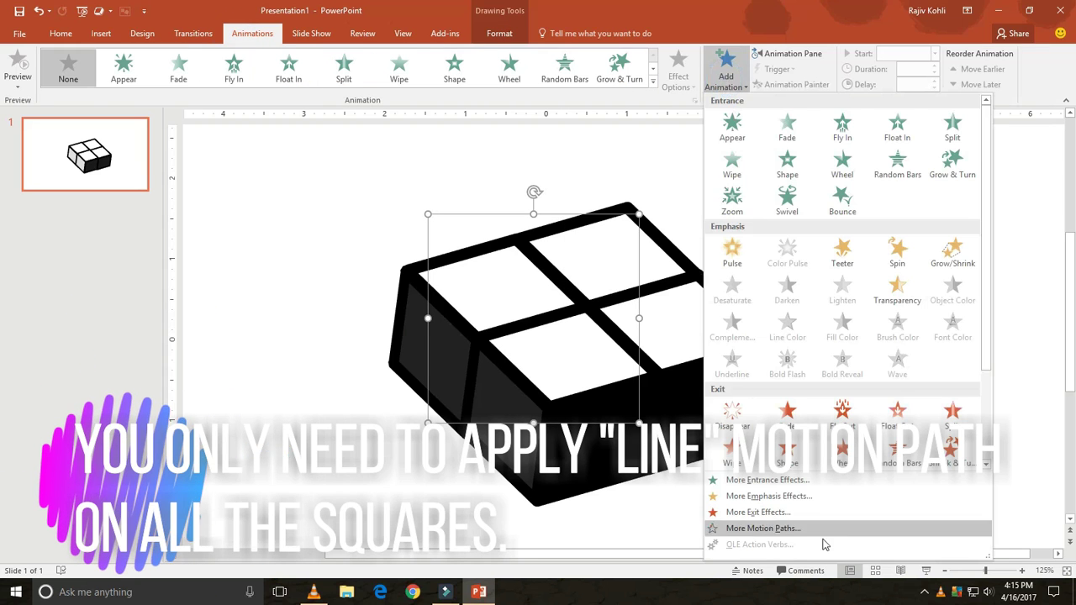
{"action": "left_click", "coordinate": [782, 528]}
{"action": "scroll", "coordinate": [542, 300], "scroll_direction": "down", "scroll_amount": 3}
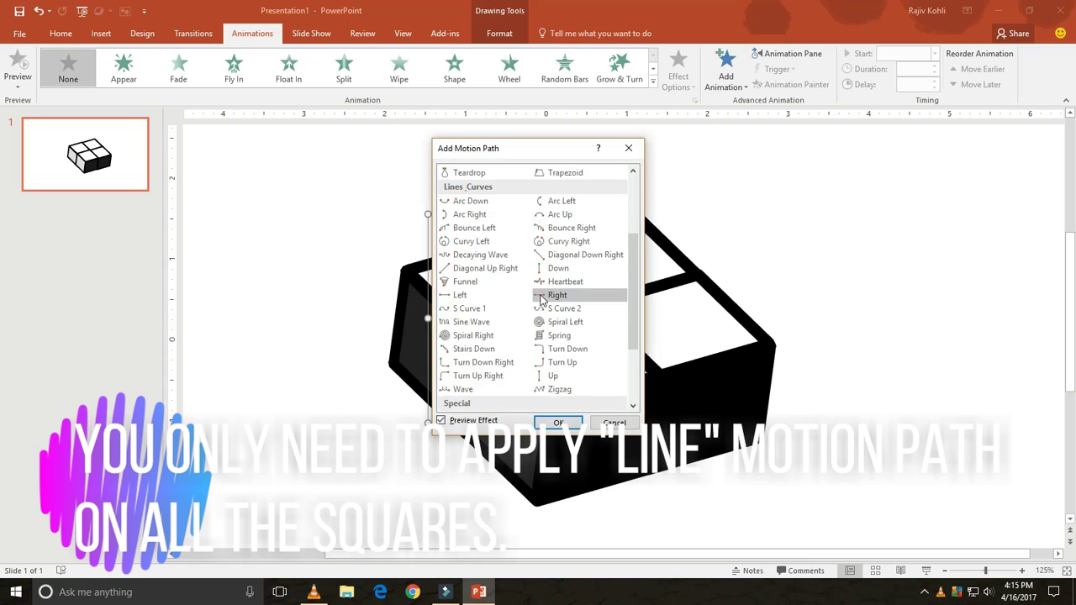
{"action": "scroll", "coordinate": [571, 311], "scroll_direction": "down", "scroll_amount": 2}
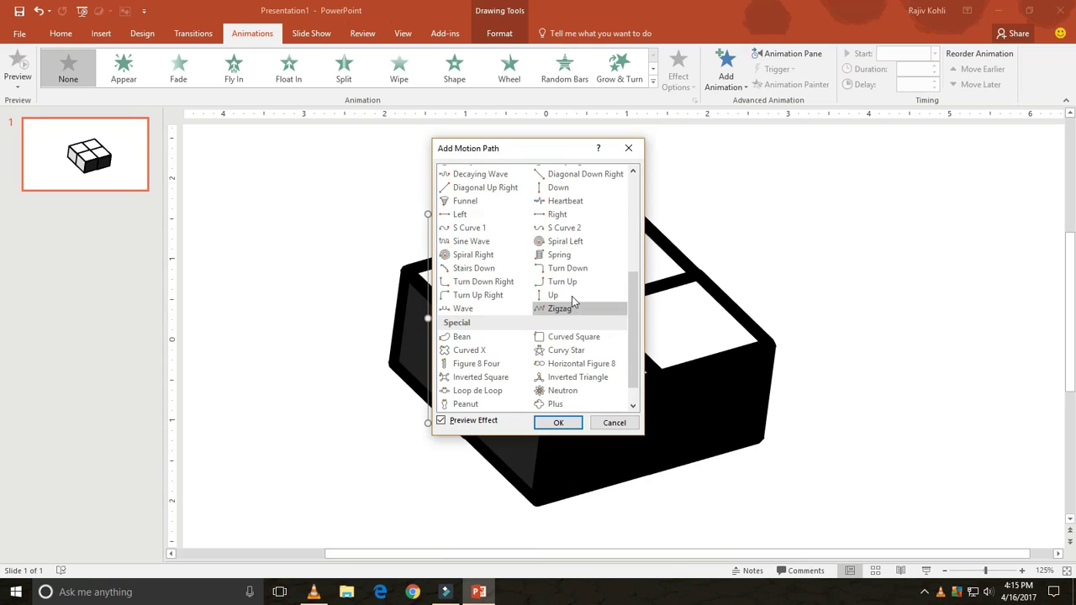
{"action": "left_click", "coordinate": [571, 295]}
{"action": "left_click", "coordinate": [558, 422]}
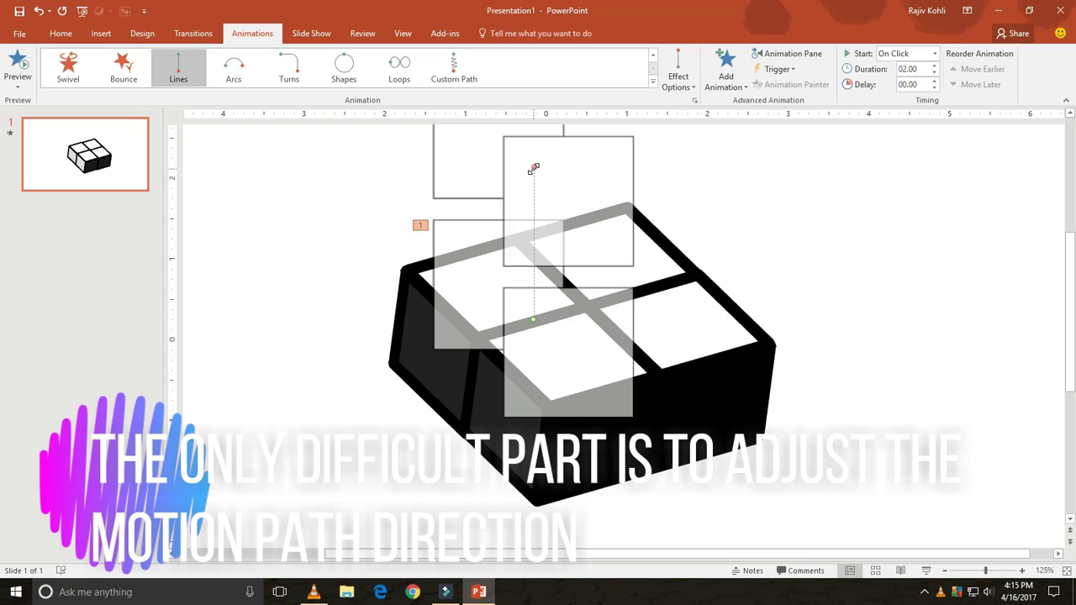
{"action": "left_click_drag", "start_coordinate": [533, 168], "coordinate": [447, 205]}
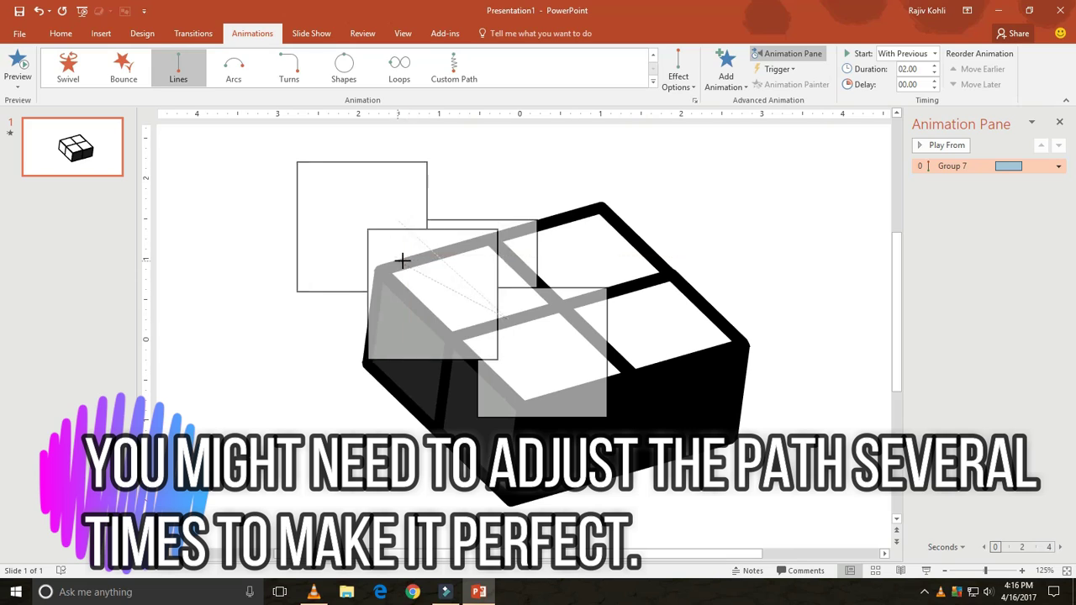
{"action": "left_click_drag", "start_coordinate": [401, 257], "coordinate": [429, 252]}
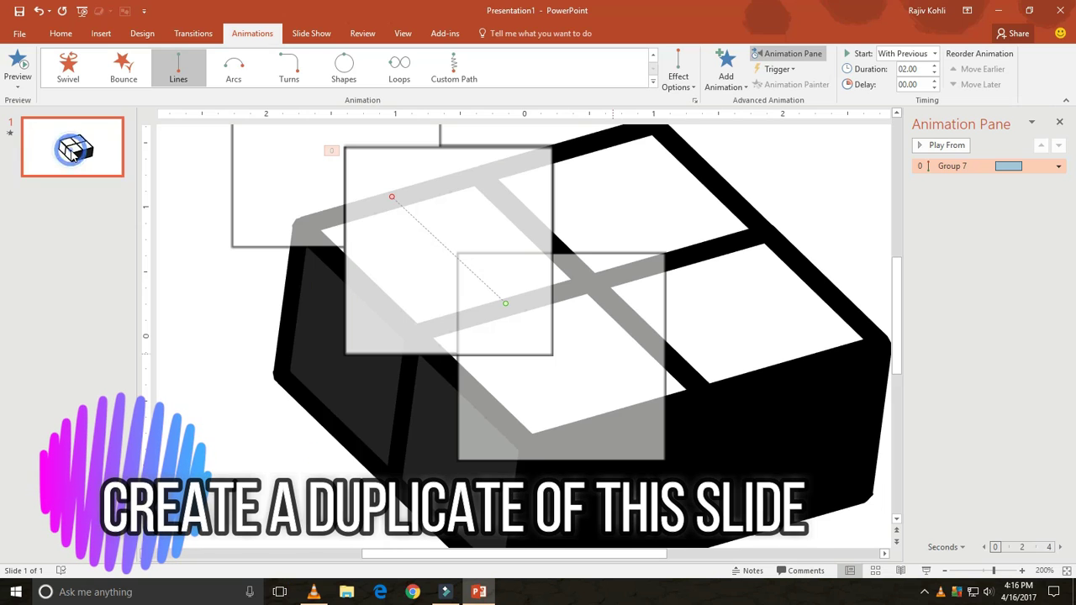
Duplicate slide 1, delete the copied Group 7 animation, and move the group to the path's end.
{"action": "right_click", "coordinate": [75, 154]}
{"action": "left_click", "coordinate": [118, 244]}
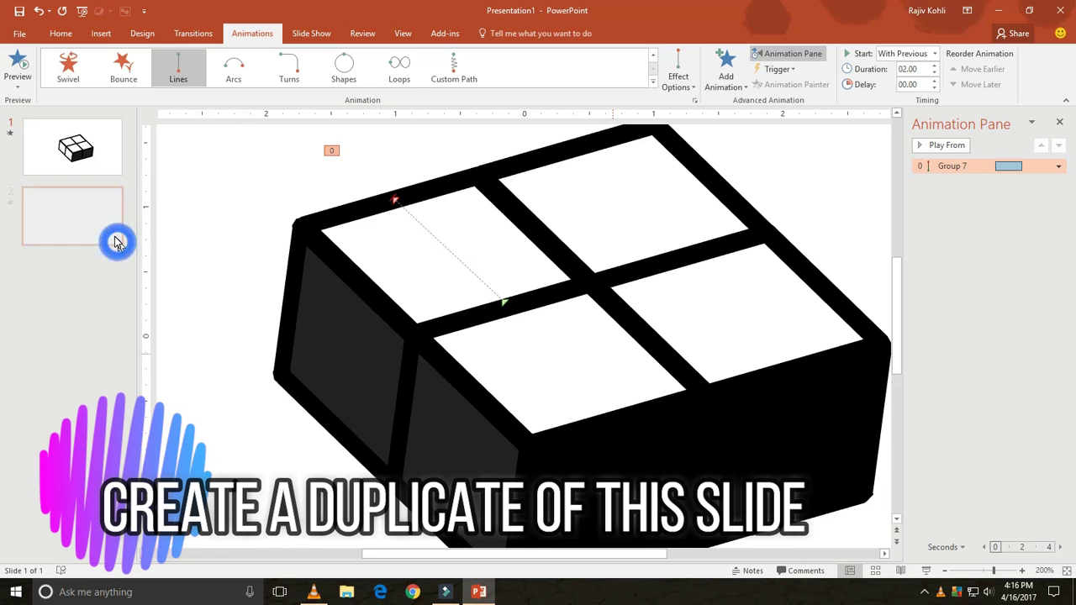
{"action": "left_click", "coordinate": [957, 166]}
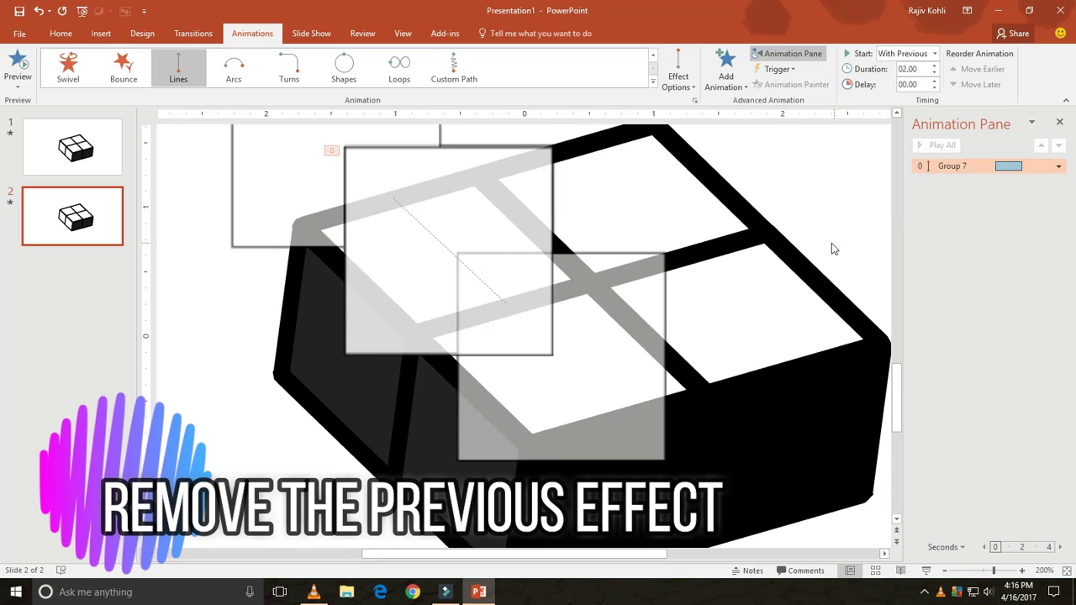
{"action": "key", "text": "Delete"}
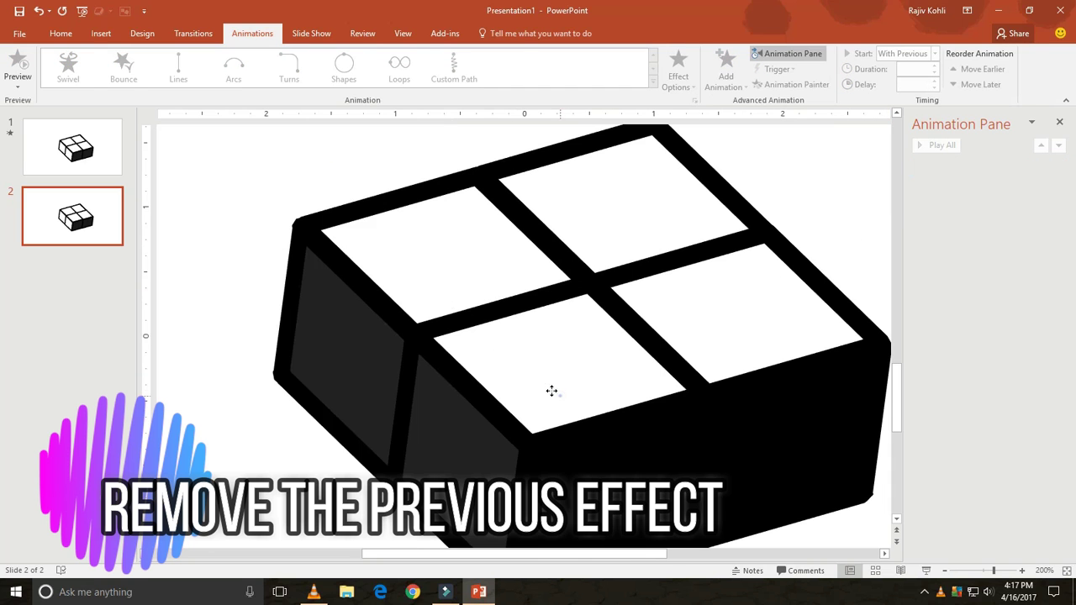
{"action": "left_click_drag", "start_coordinate": [551, 391], "coordinate": [446, 292]}
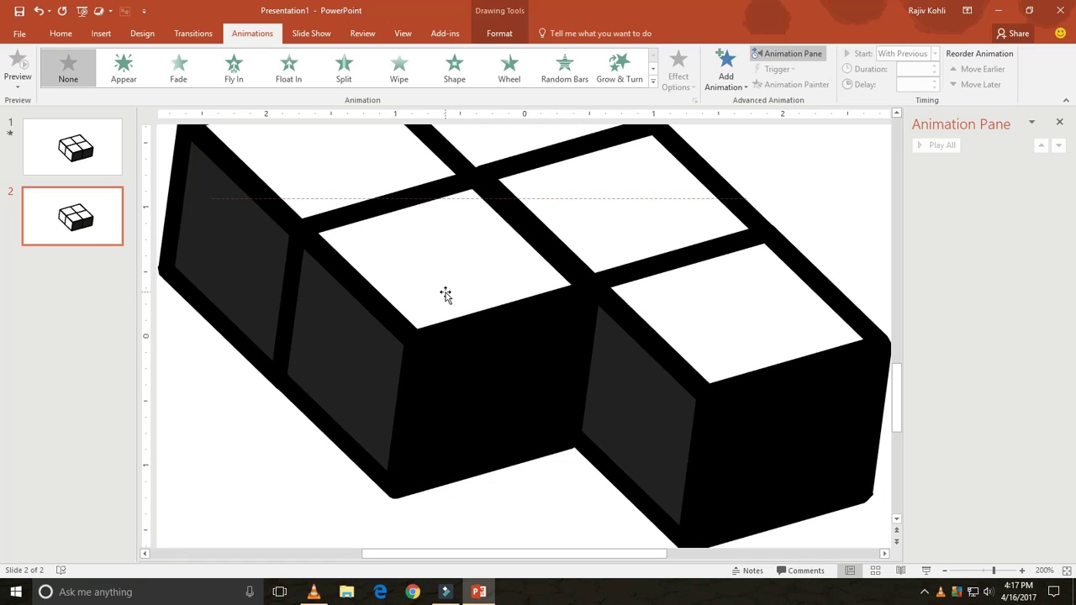
{"action": "left_click", "coordinate": [52, 148]}
Set the animation duration to 00.50 and slide 1 to advance automatically after 00:00.50.
{"action": "left_click", "coordinate": [191, 35]}
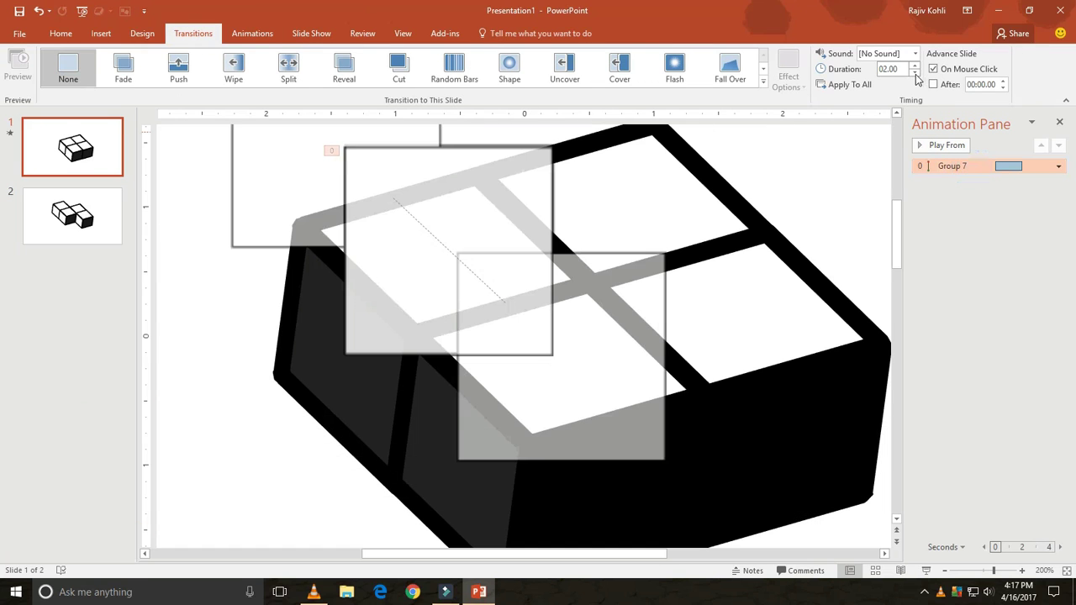
{"action": "left_click", "coordinate": [252, 33]}
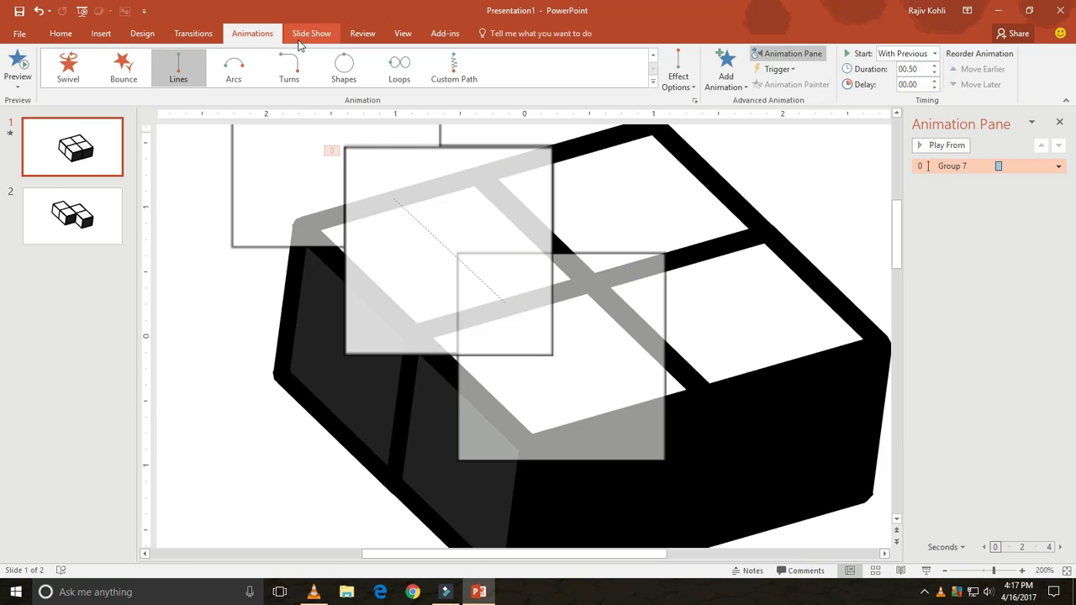
{"action": "left_click", "coordinate": [194, 34]}
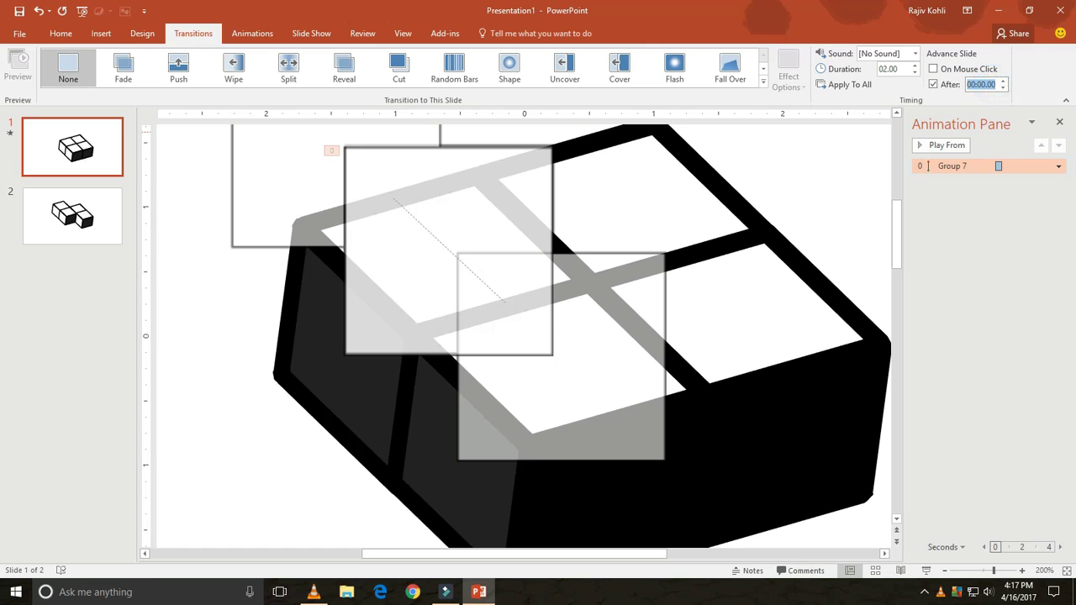
Run the slide show twice to preview the animation.
{"action": "left_click", "coordinate": [929, 572]}
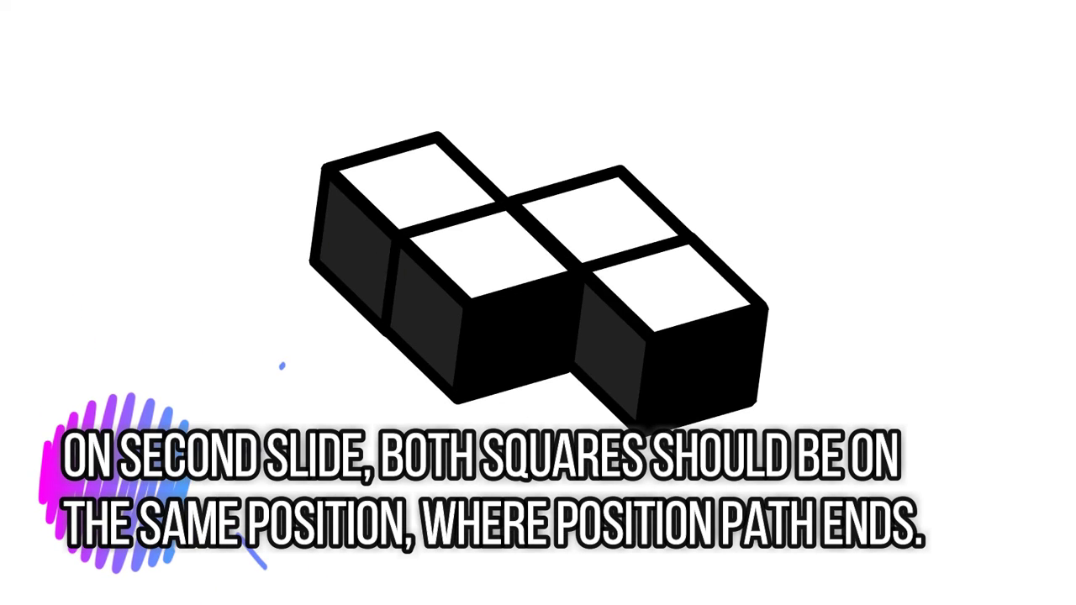
{"action": "key", "text": "Escape"}
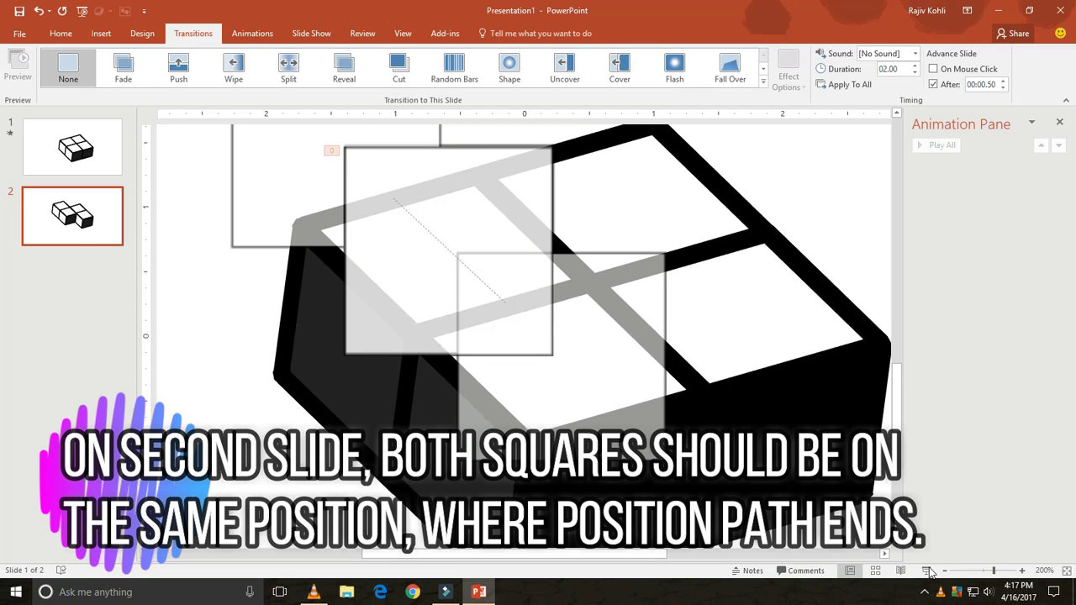
{"action": "left_click", "coordinate": [928, 572]}
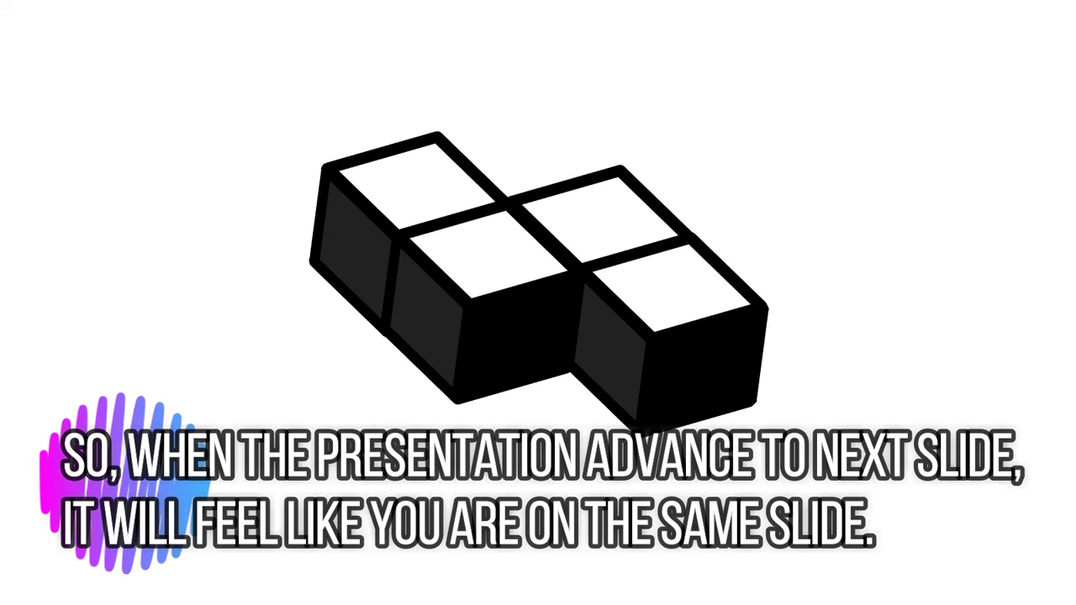
{"action": "key", "text": "Escape"}
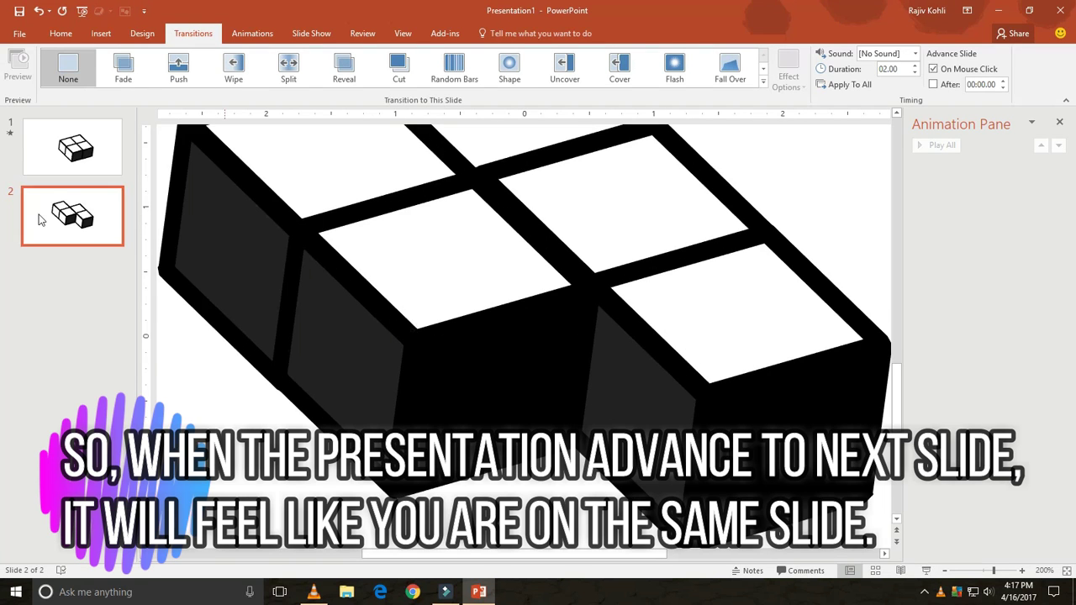
{"action": "left_click", "coordinate": [689, 353]}
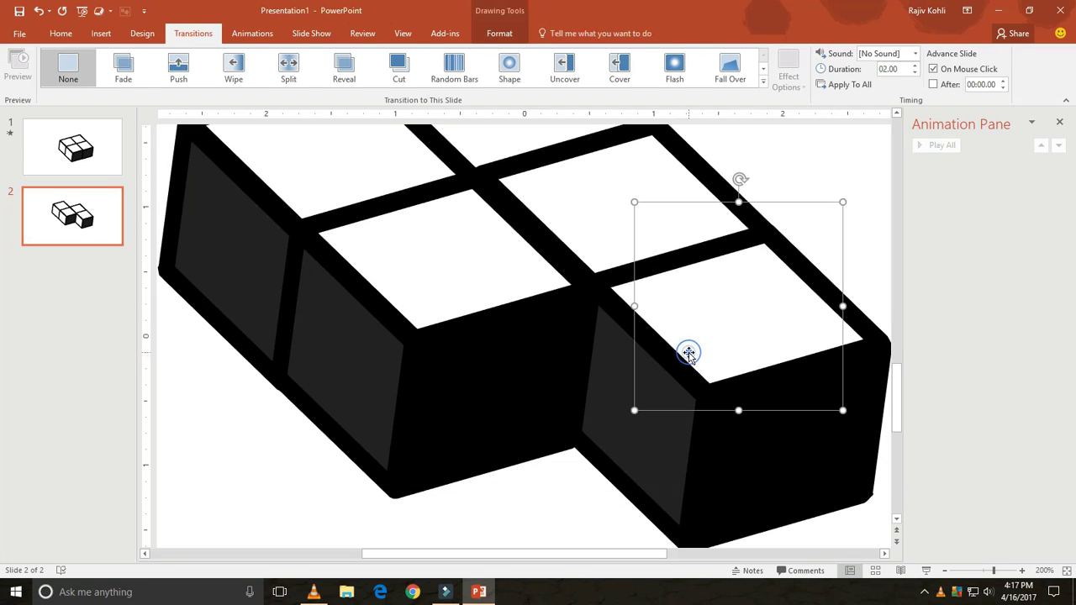
Give the right-hand square a down-left Lines motion path, With Previous, 0.50 seconds.
{"action": "left_click", "coordinate": [250, 34]}
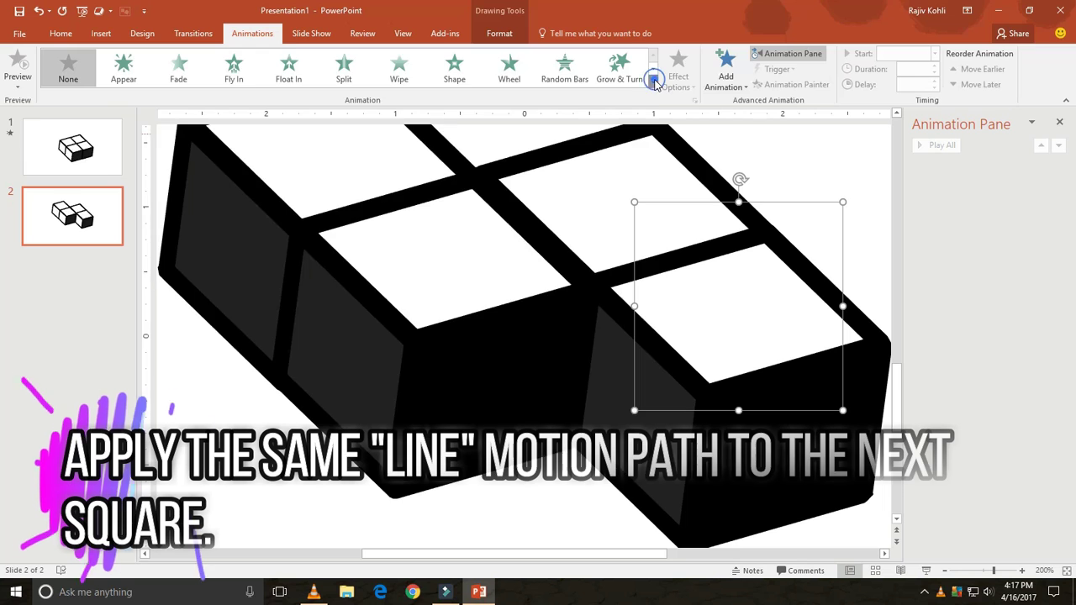
{"action": "left_click", "coordinate": [728, 76]}
{"action": "left_click", "coordinate": [58, 406]}
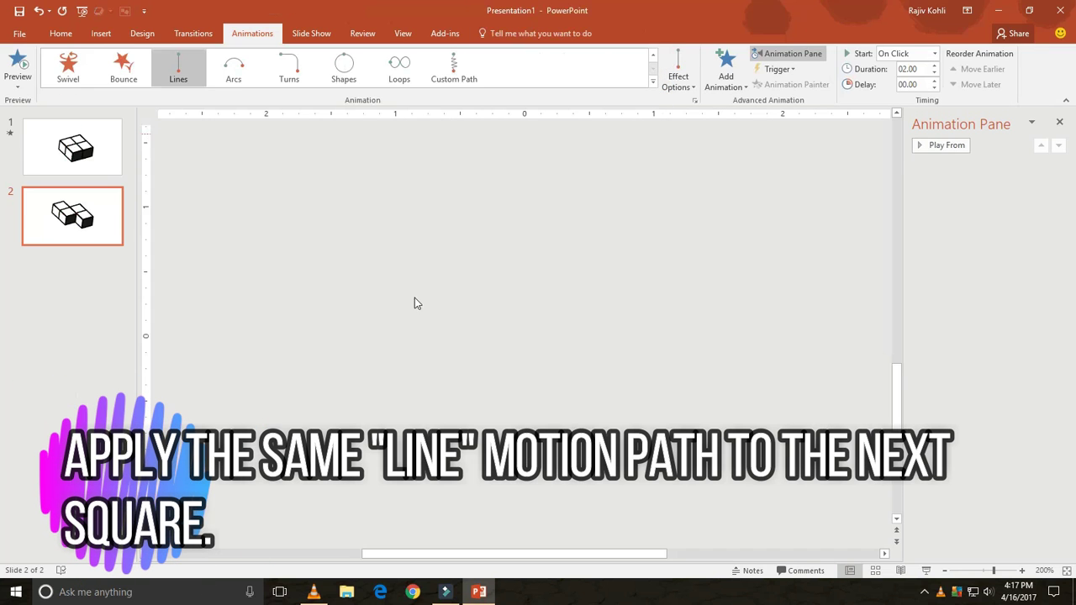
{"action": "scroll", "coordinate": [586, 281], "scroll_direction": "down", "scroll_amount": 10, "text": "ctrl"}
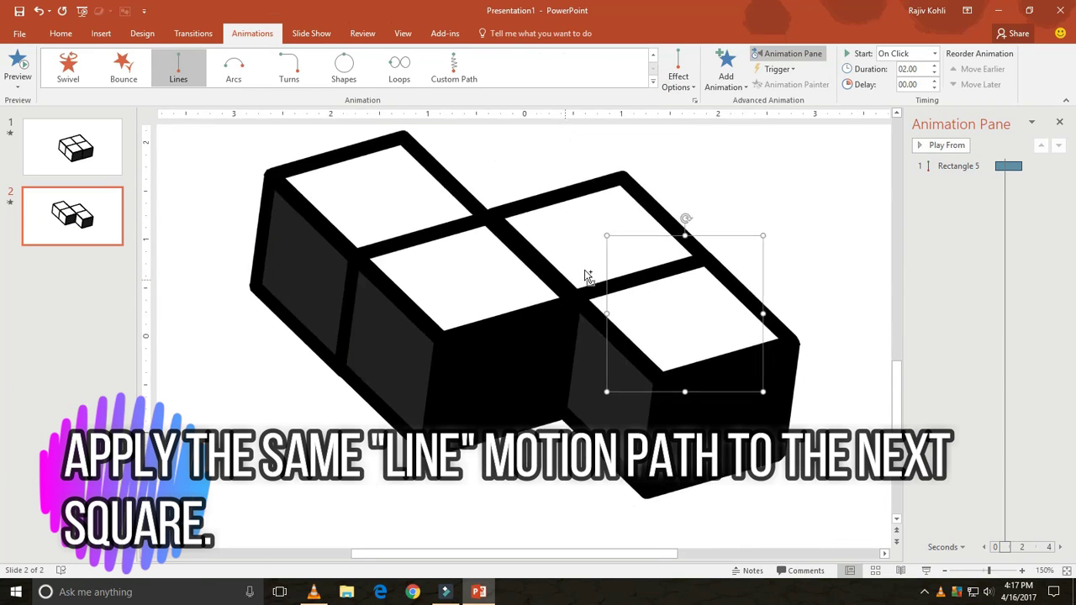
{"action": "left_click", "coordinate": [908, 83]}
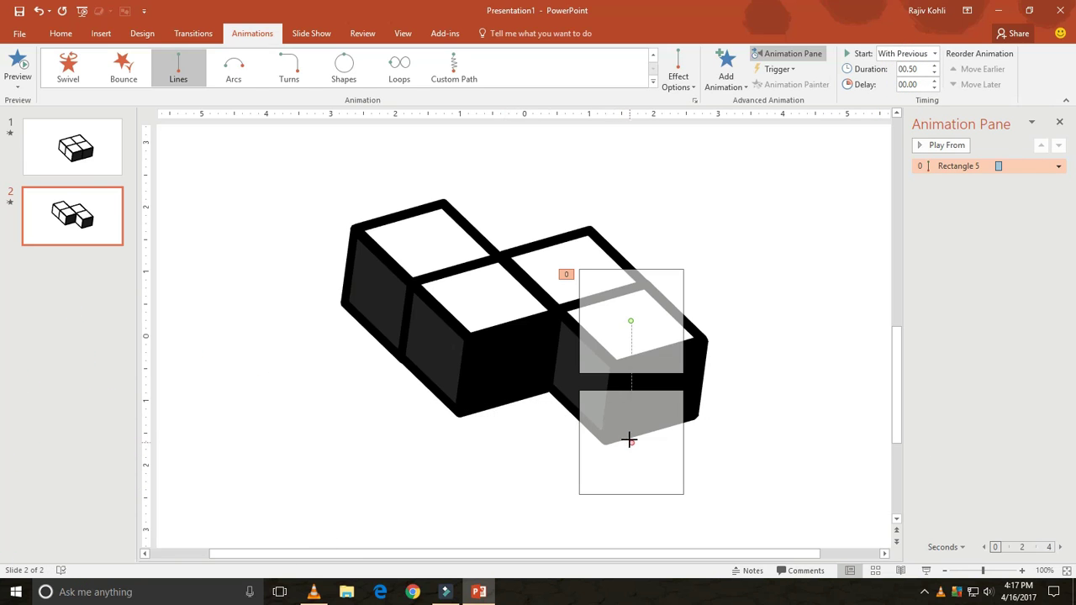
{"action": "left_click_drag", "start_coordinate": [629, 439], "coordinate": [536, 358]}
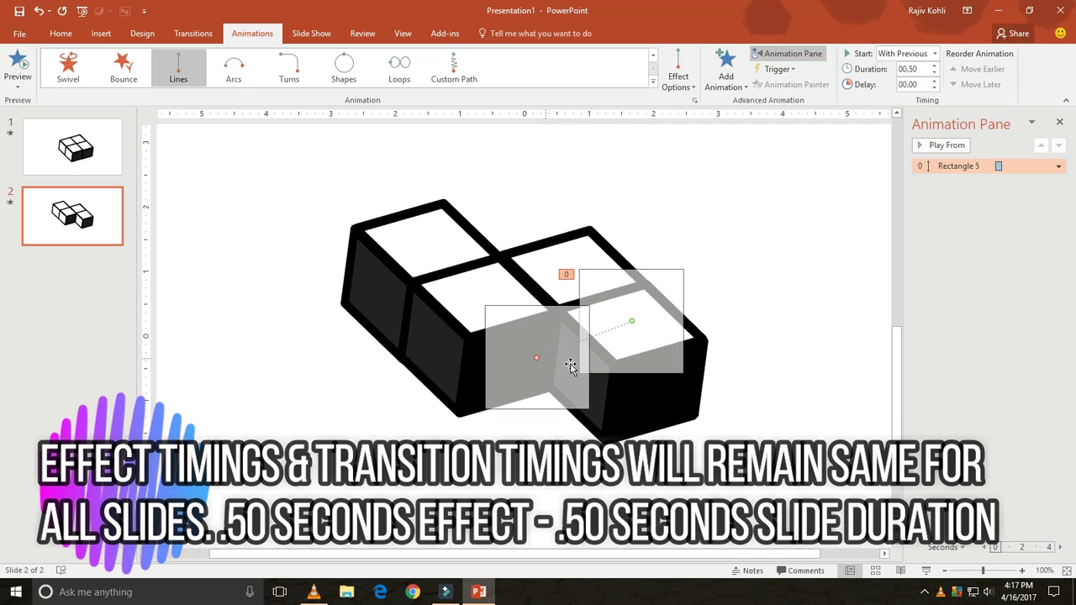
Bring the animated square to front over the neighbouring cubes, previewing the slide show before and after.
{"action": "left_click", "coordinate": [924, 573]}
{"action": "key", "text": "Escape"}
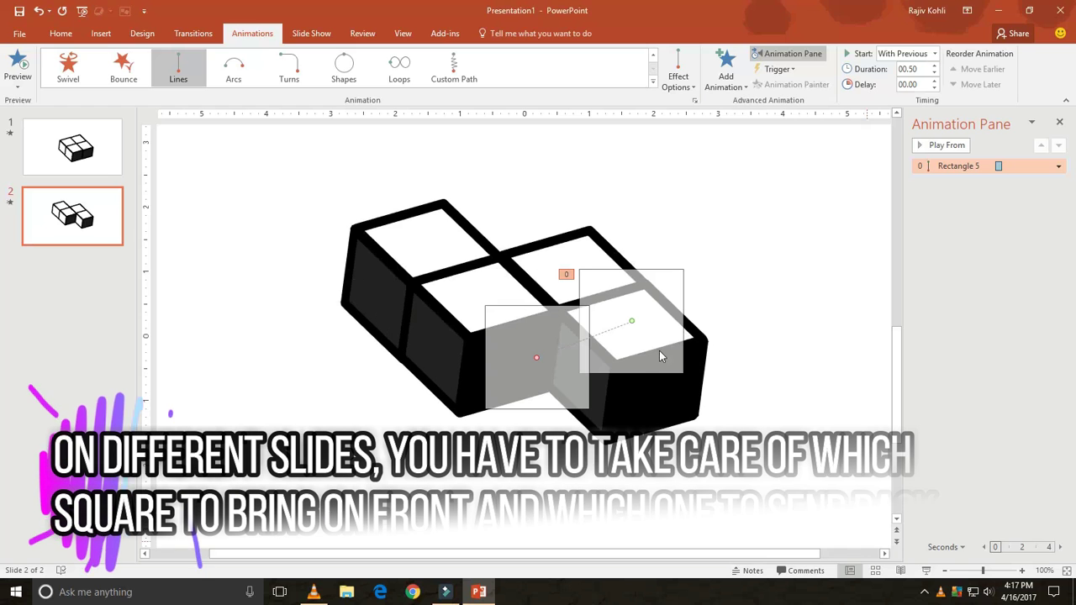
{"action": "left_click", "coordinate": [628, 288]}
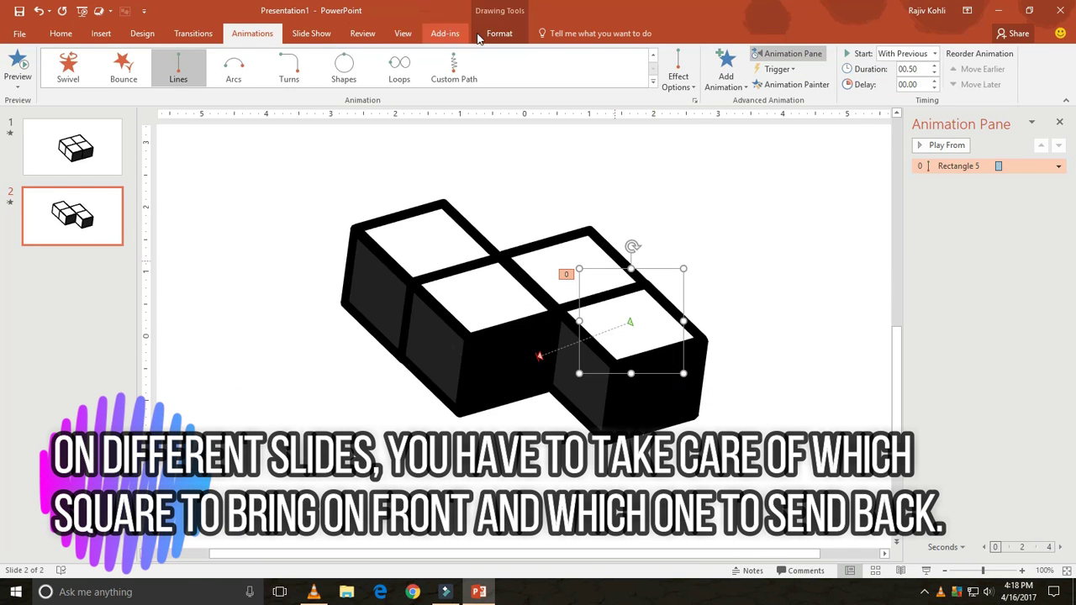
{"action": "left_click", "coordinate": [499, 33]}
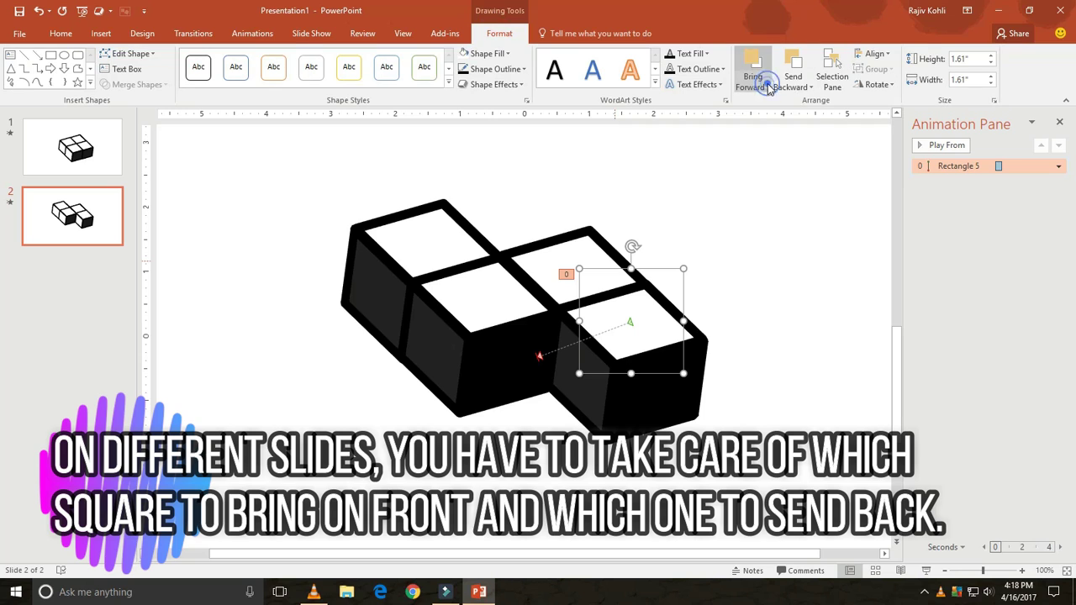
{"action": "left_click", "coordinate": [754, 84]}
{"action": "left_click", "coordinate": [765, 119]}
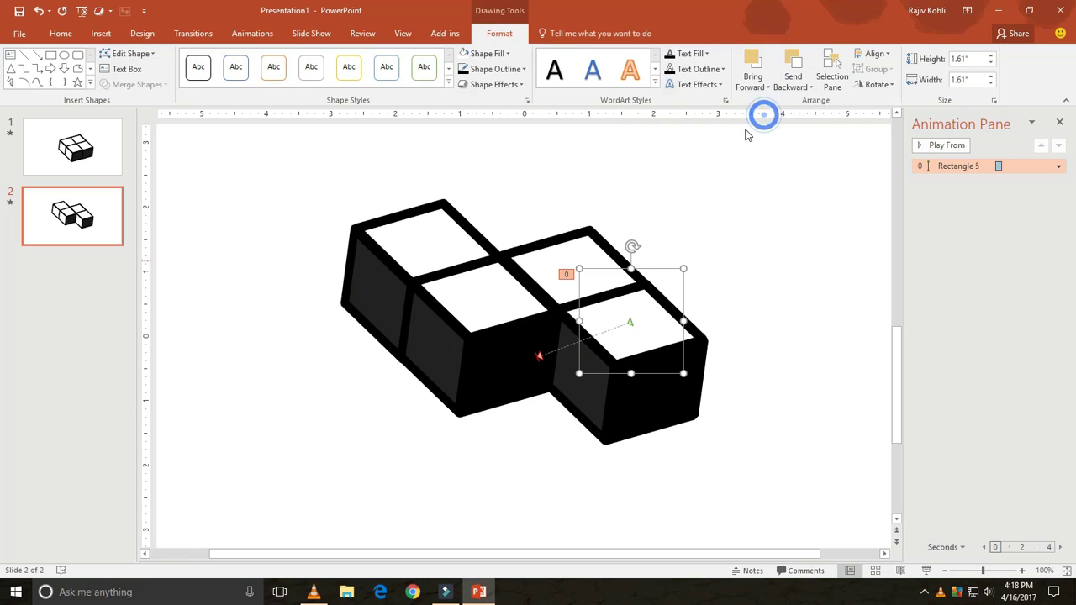
{"action": "left_click", "coordinate": [928, 571]}
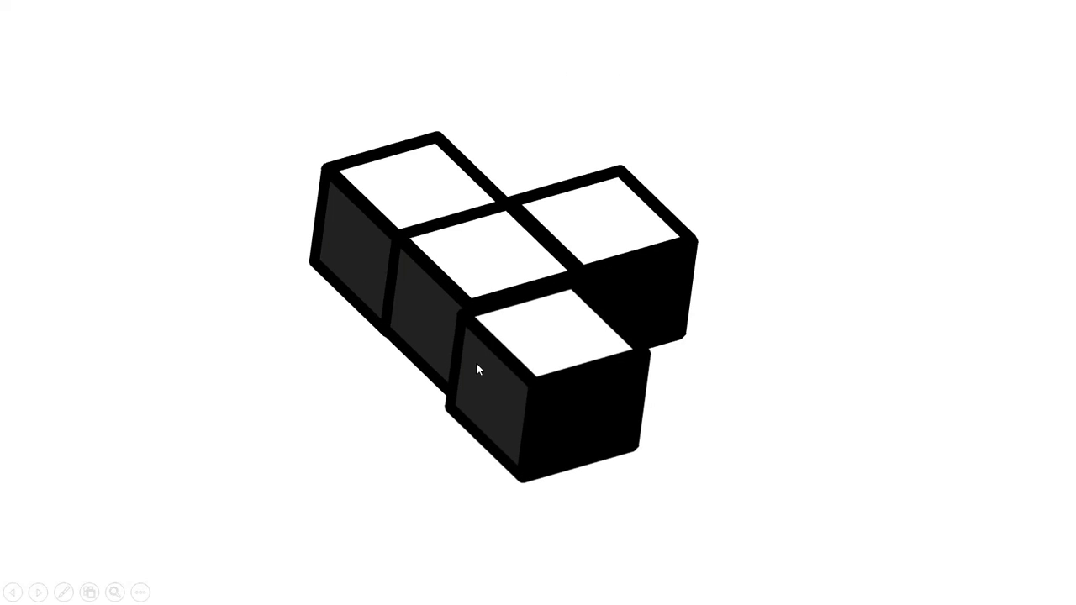
{"action": "key", "text": "Escape"}
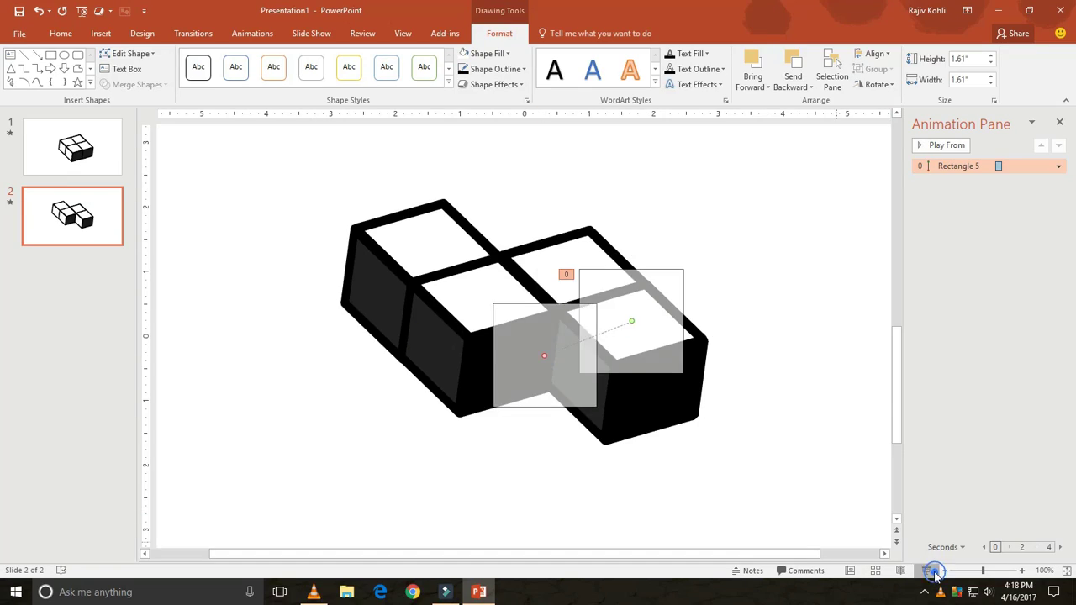
{"action": "key", "text": "shift+F5"}
Duplicate slide 2 as slide 3, delete the copied effect, and move the square down-left.
{"action": "key", "text": "Escape"}
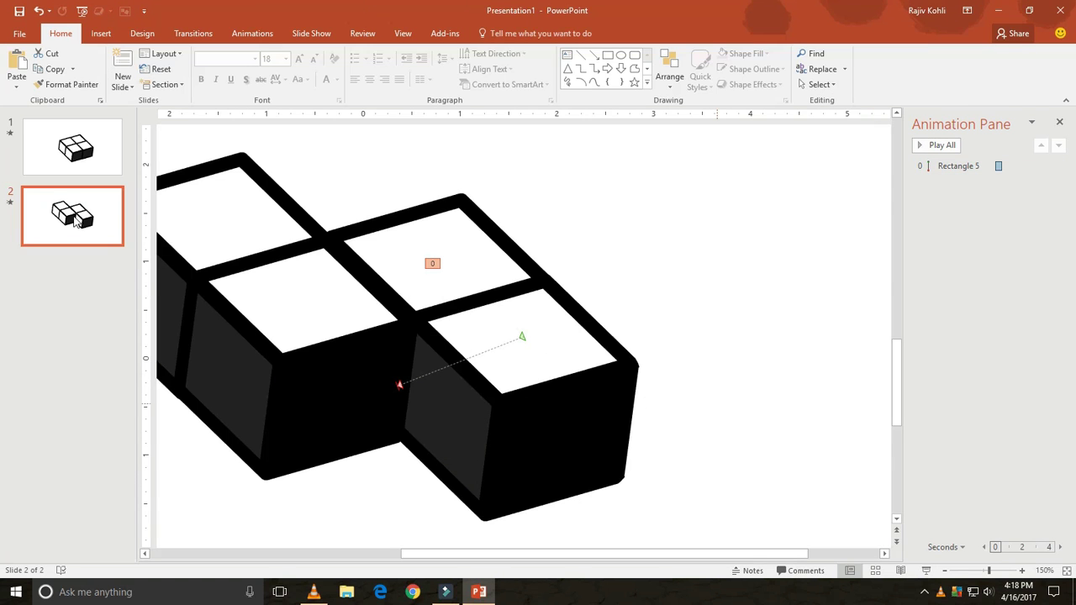
{"action": "right_click", "coordinate": [80, 220]}
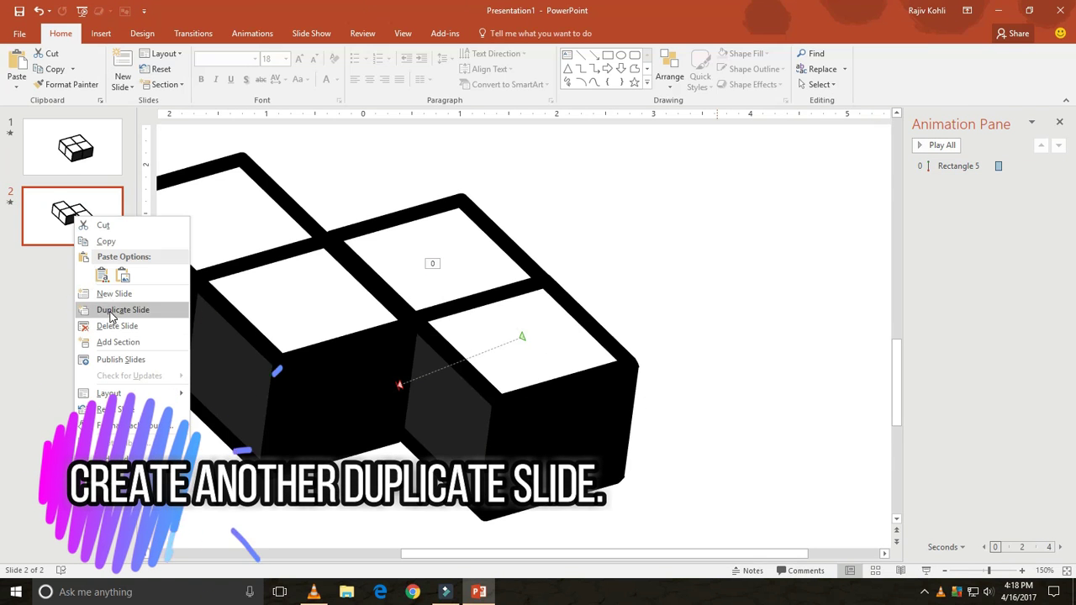
{"action": "left_click", "coordinate": [84, 309]}
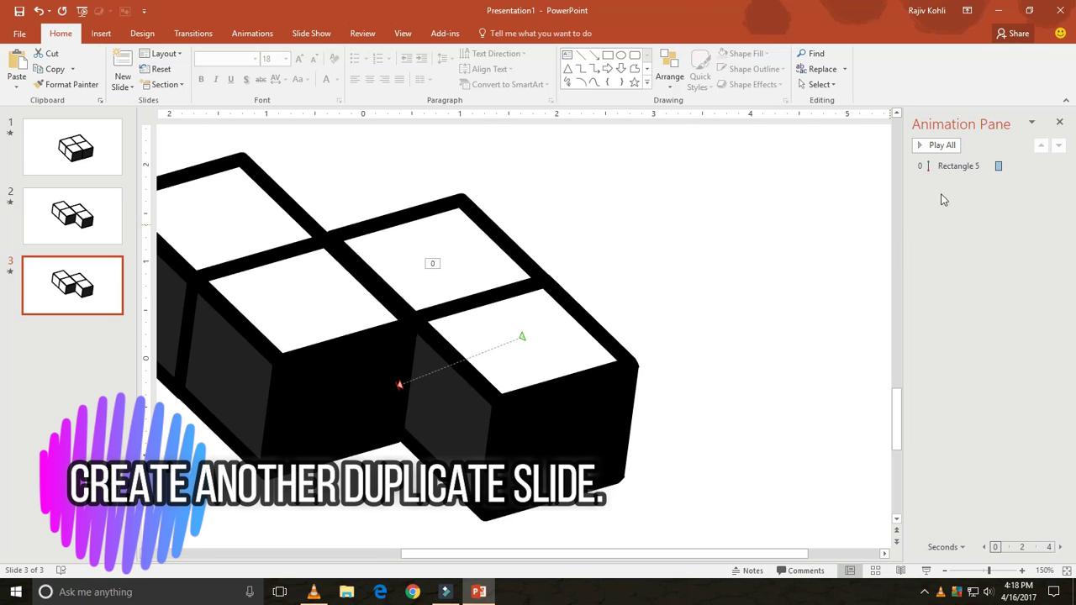
{"action": "left_click", "coordinate": [943, 165]}
{"action": "key", "text": "Delete"}
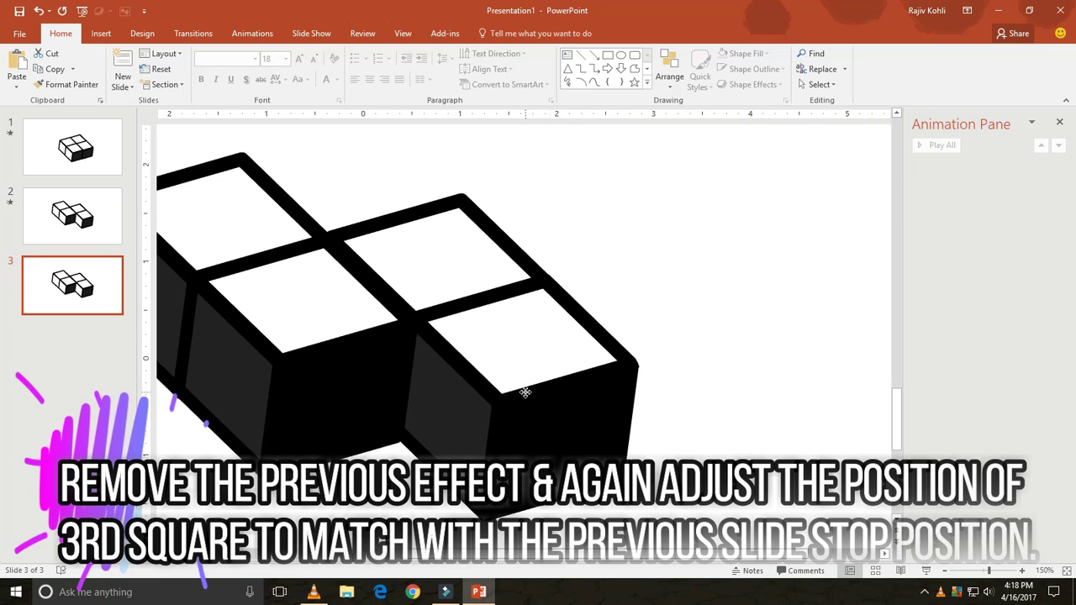
{"action": "left_click", "coordinate": [527, 386]}
{"action": "left_click_drag", "start_coordinate": [527, 387], "coordinate": [392, 425]}
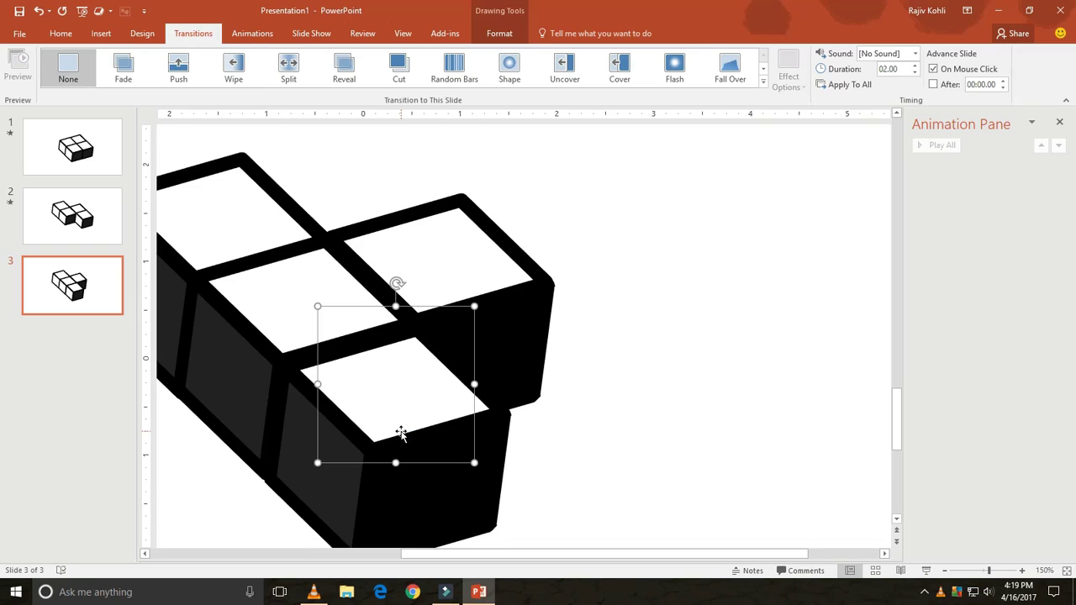
{"action": "left_click_drag", "start_coordinate": [401, 433], "coordinate": [402, 436]}
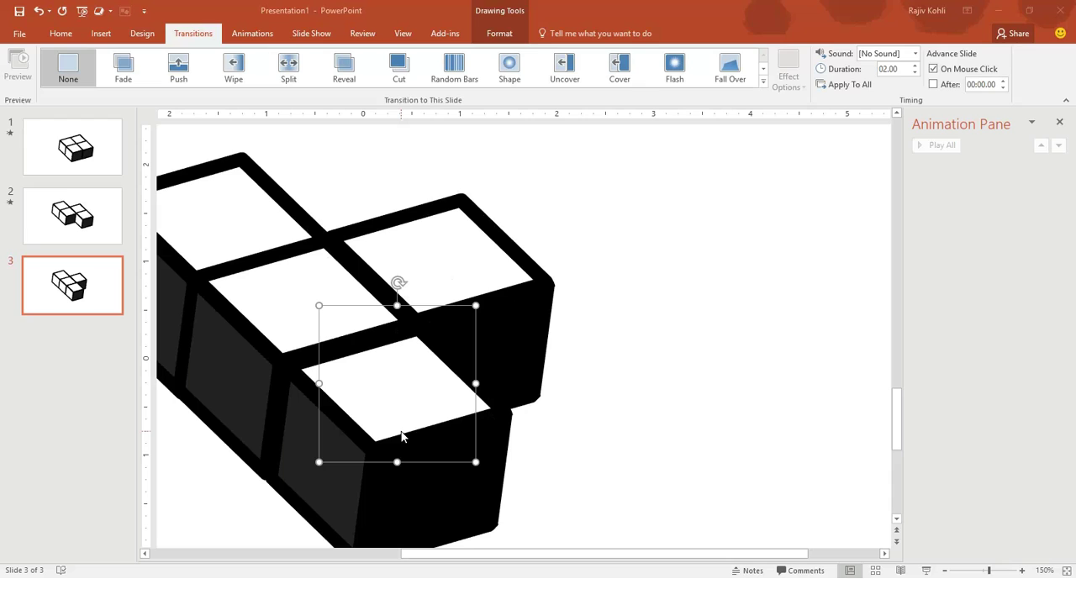
Add a slide 4 copy of slide 3, then select slide 3's top-right square.
{"action": "right_click", "coordinate": [77, 284]}
{"action": "left_click", "coordinate": [109, 353]}
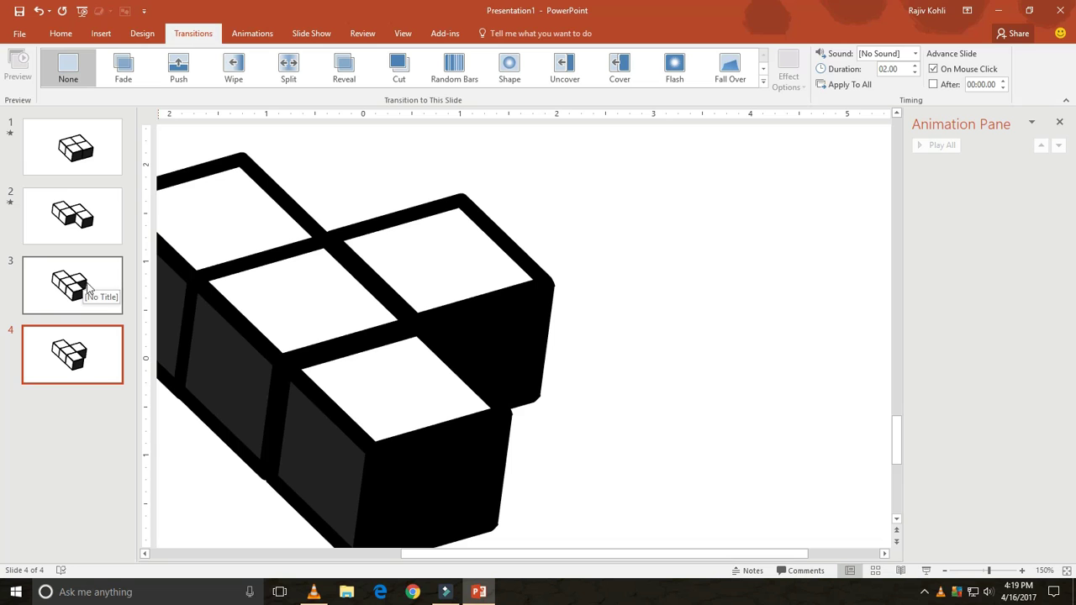
{"action": "left_click", "coordinate": [406, 314]}
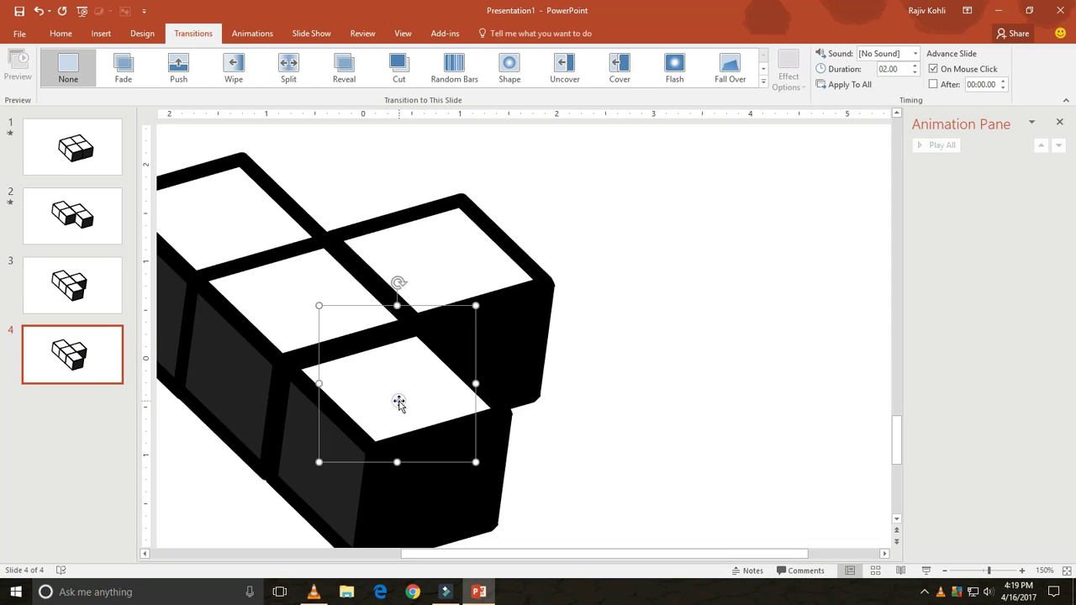
{"action": "left_click", "coordinate": [74, 290]}
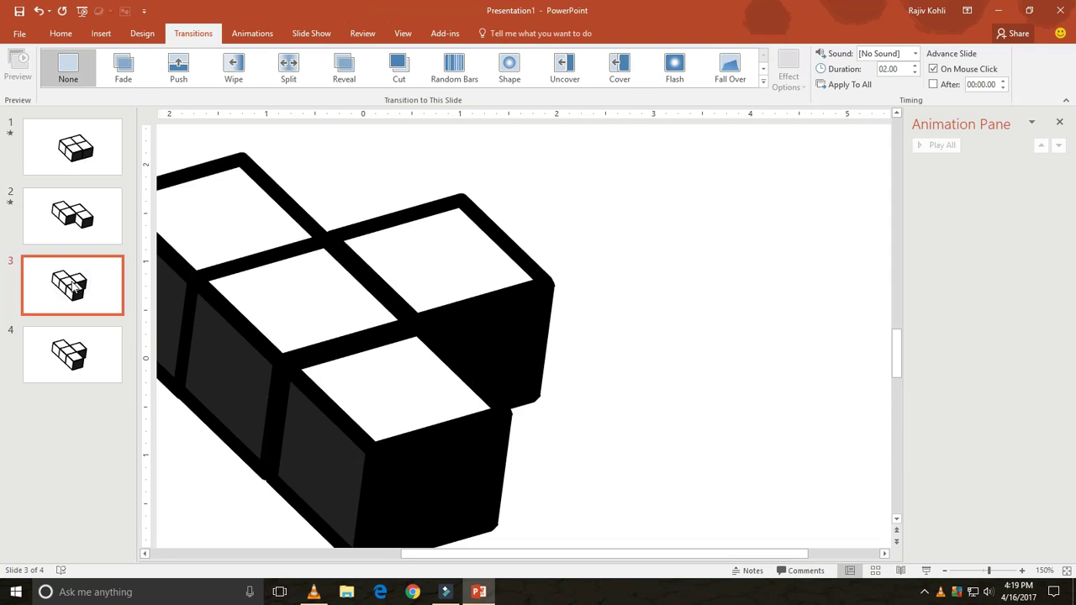
{"action": "left_click", "coordinate": [454, 269]}
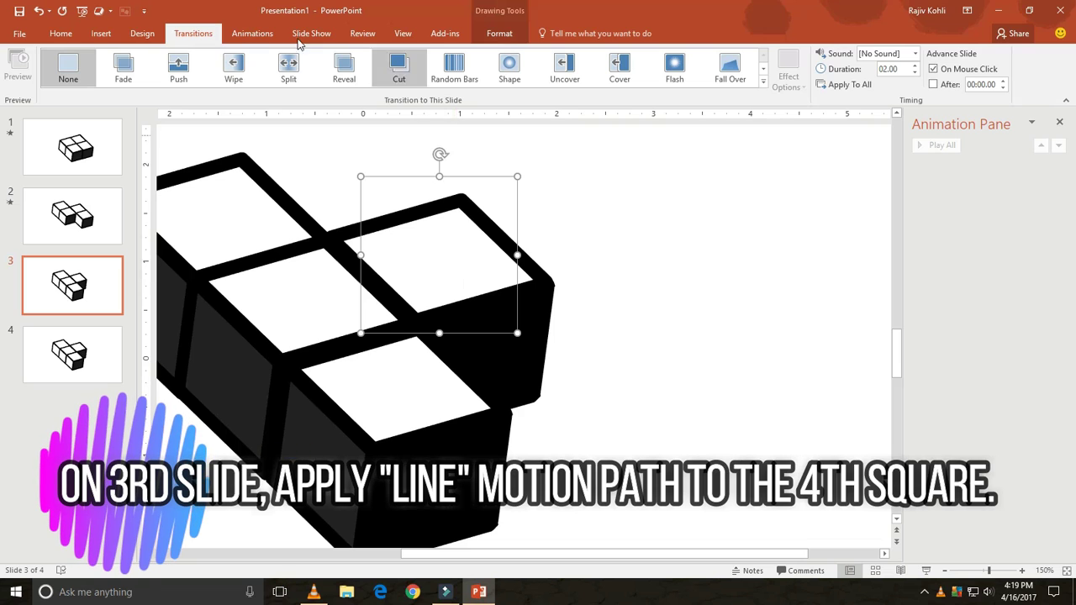
Give the top-right square a down-right Lines motion path and send it two levels backward behind the cube.
{"action": "left_click", "coordinate": [252, 34]}
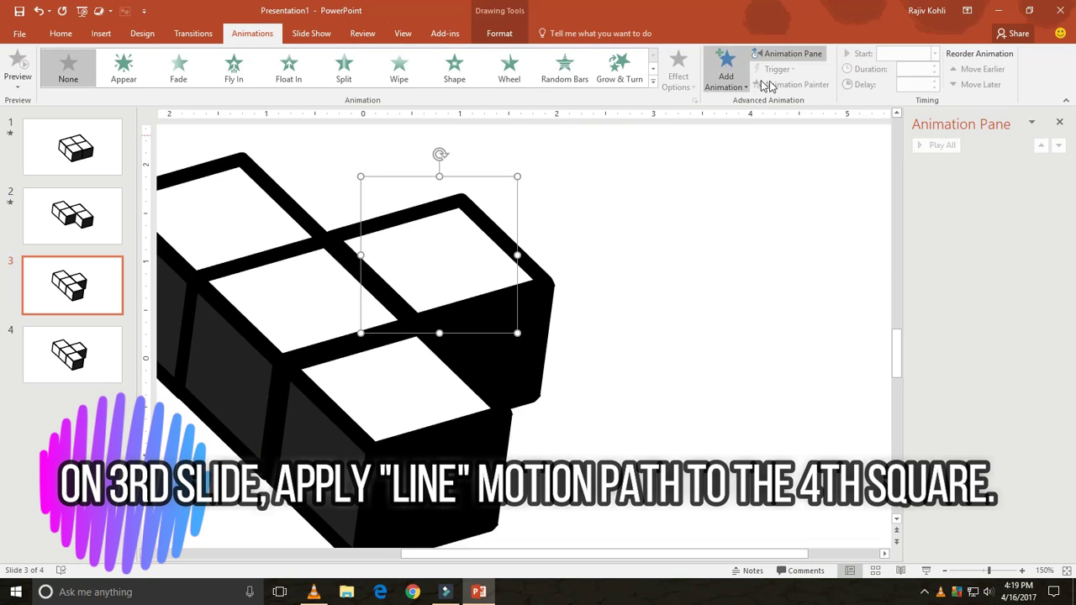
{"action": "left_click", "coordinate": [651, 84]}
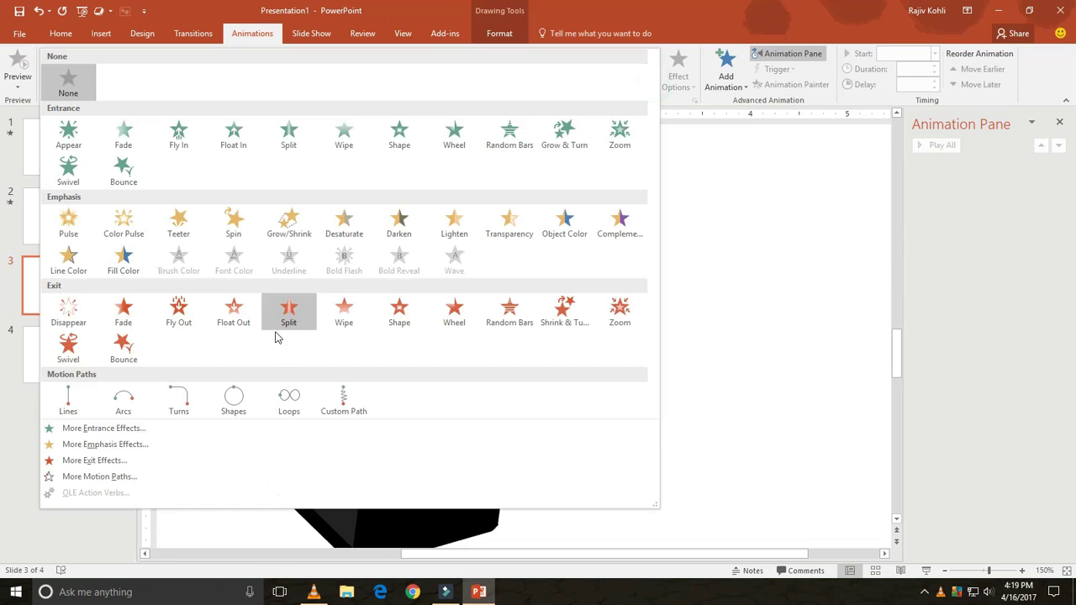
{"action": "left_click", "coordinate": [77, 406]}
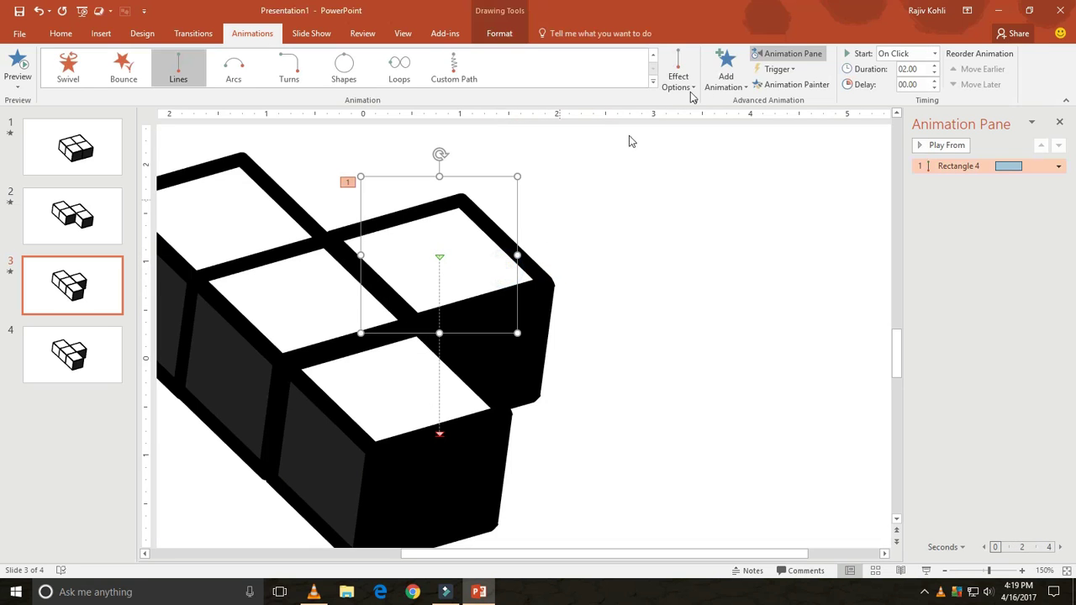
{"action": "left_click", "coordinate": [502, 34]}
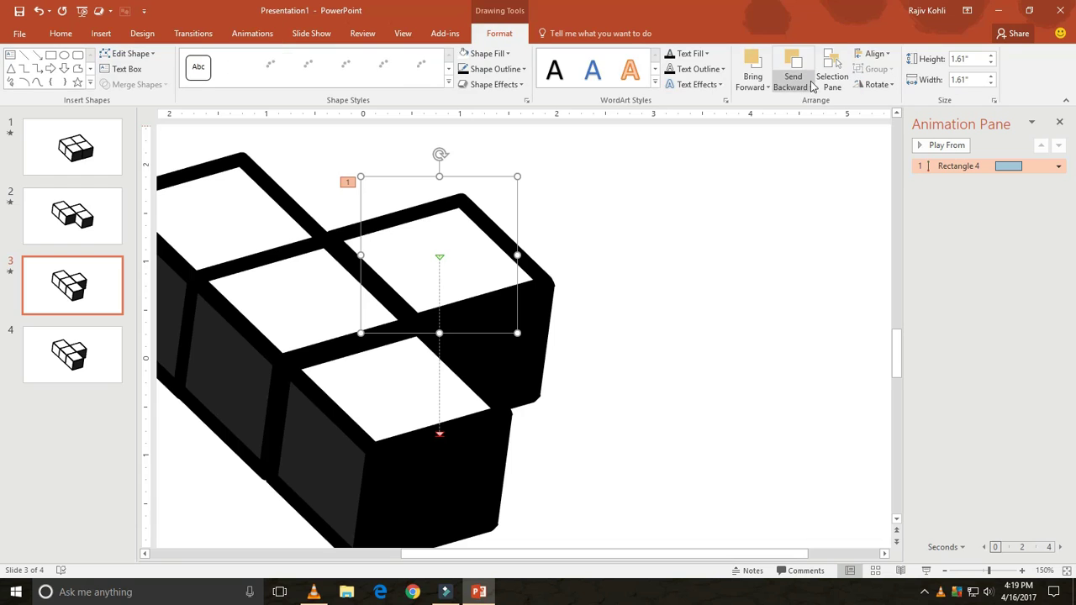
{"action": "left_click", "coordinate": [752, 86]}
{"action": "left_click", "coordinate": [769, 114]}
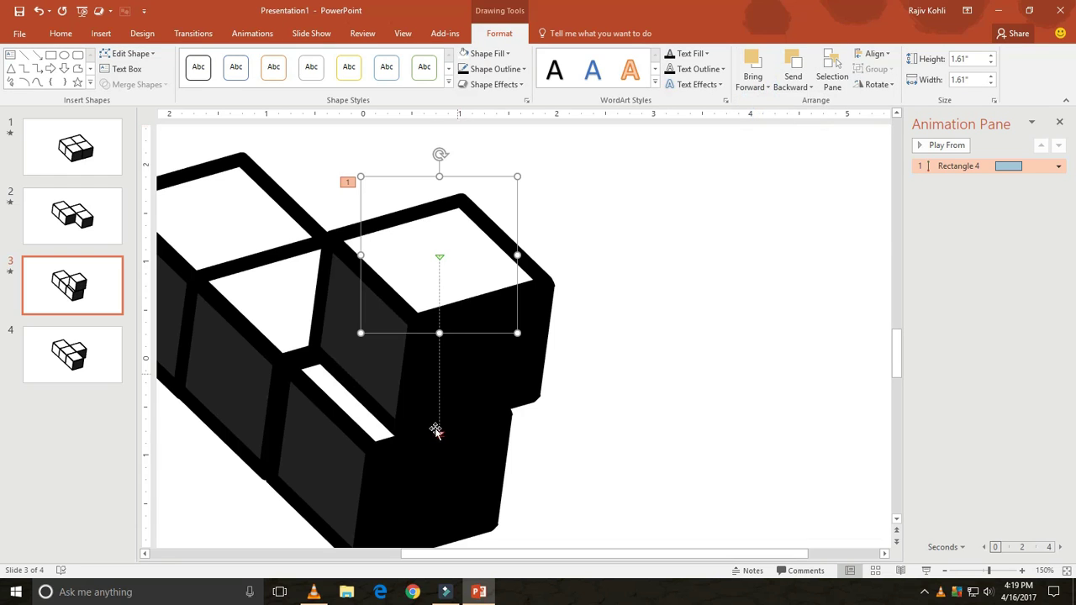
{"action": "left_click", "coordinate": [790, 66]}
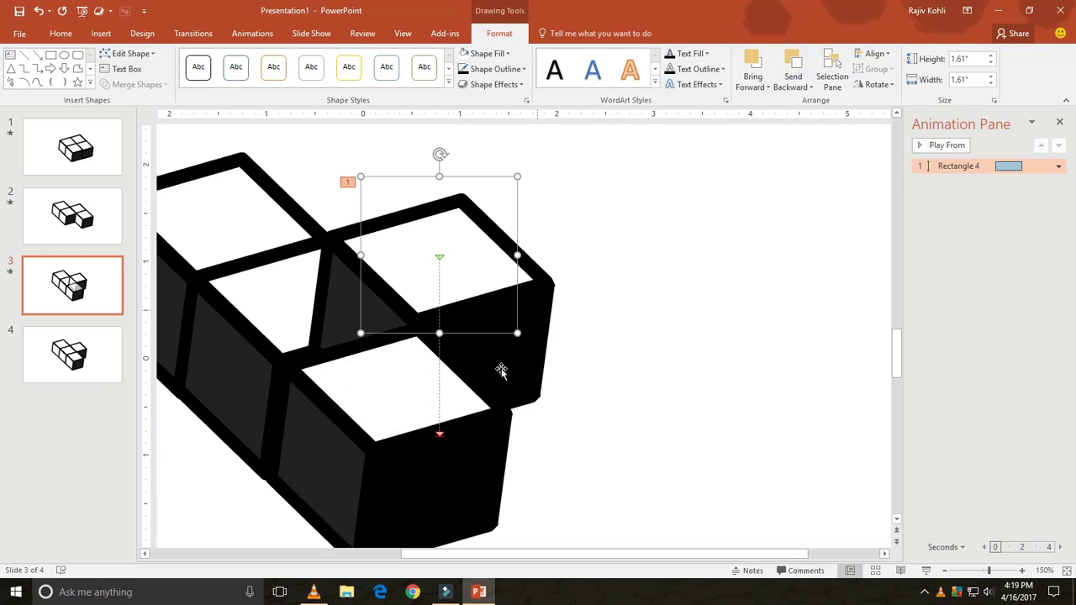
{"action": "left_click", "coordinate": [784, 62]}
{"action": "left_click_drag", "start_coordinate": [439, 435], "coordinate": [528, 348]}
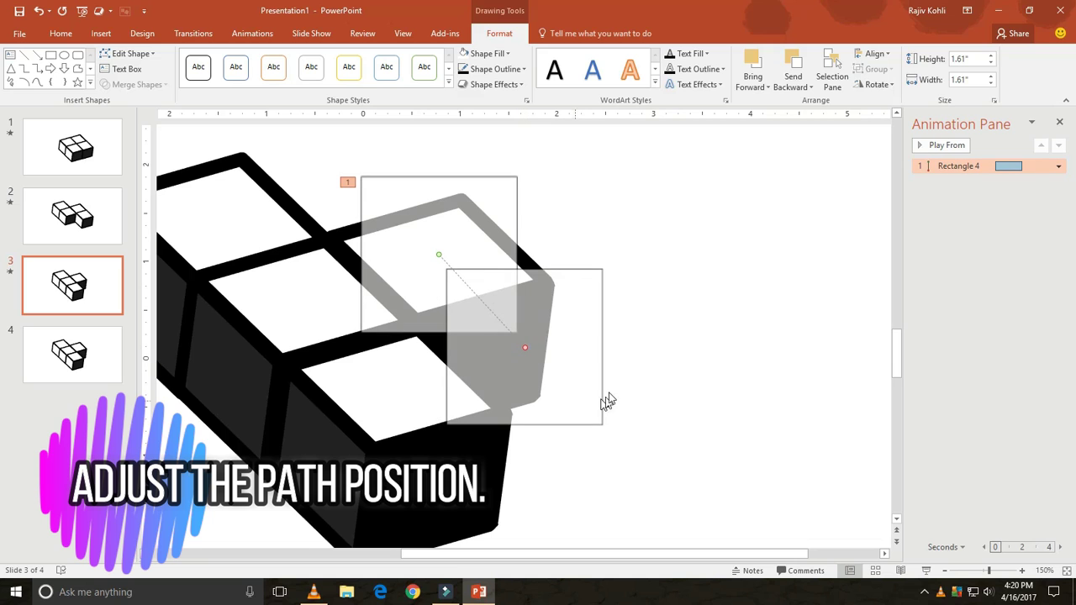
Delete the extra slide 4 and preview the slide show.
{"action": "left_click", "coordinate": [45, 370]}
{"action": "key", "text": "Delete"}
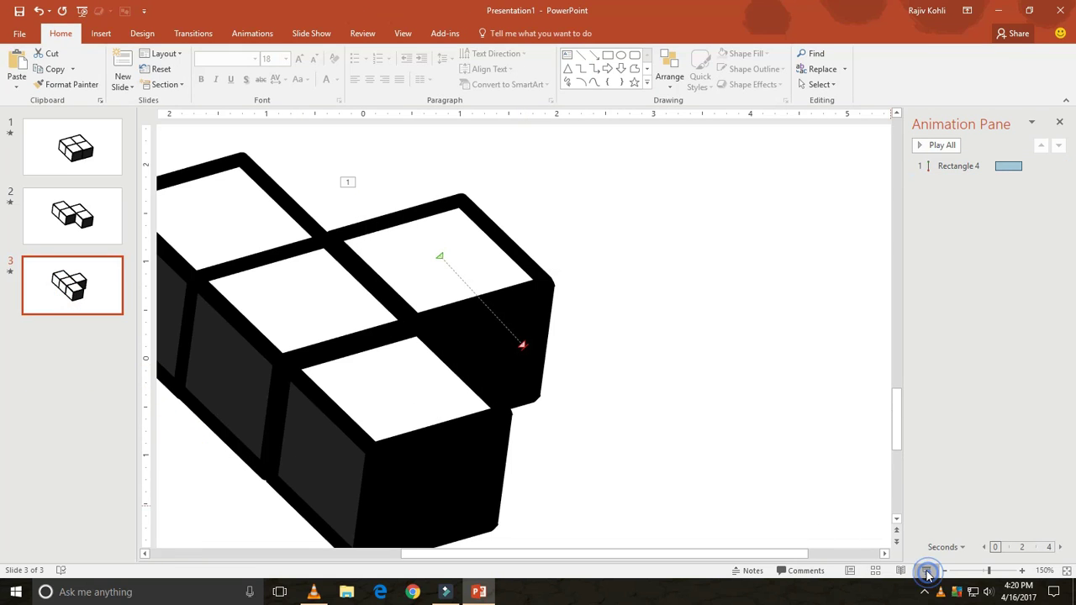
{"action": "left_click", "coordinate": [927, 572]}
{"action": "key", "text": "Escape"}
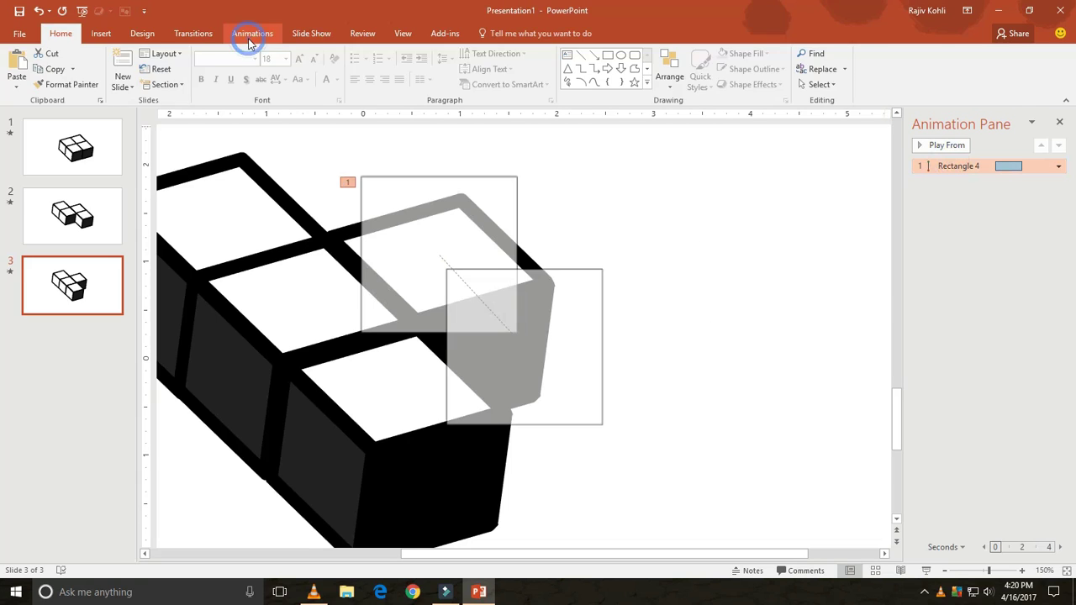
Make slide 3 advance automatically after 00:00.50.
{"action": "left_click", "coordinate": [252, 33]}
{"action": "left_click", "coordinate": [908, 70]}
{"action": "left_click", "coordinate": [193, 33]}
{"action": "left_click", "coordinate": [949, 84]}
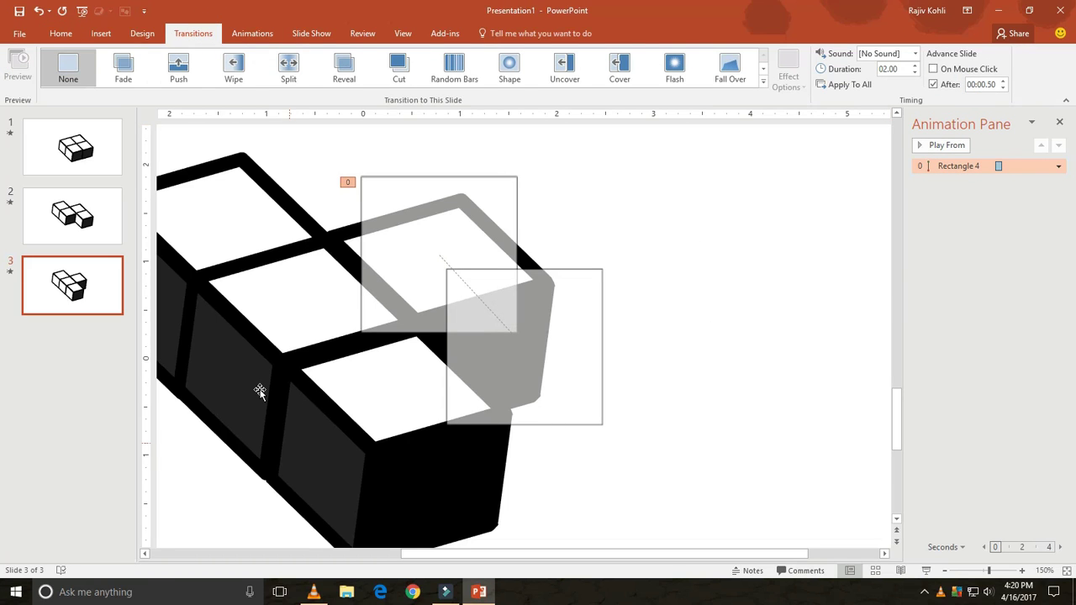
{"action": "right_click", "coordinate": [73, 287]}
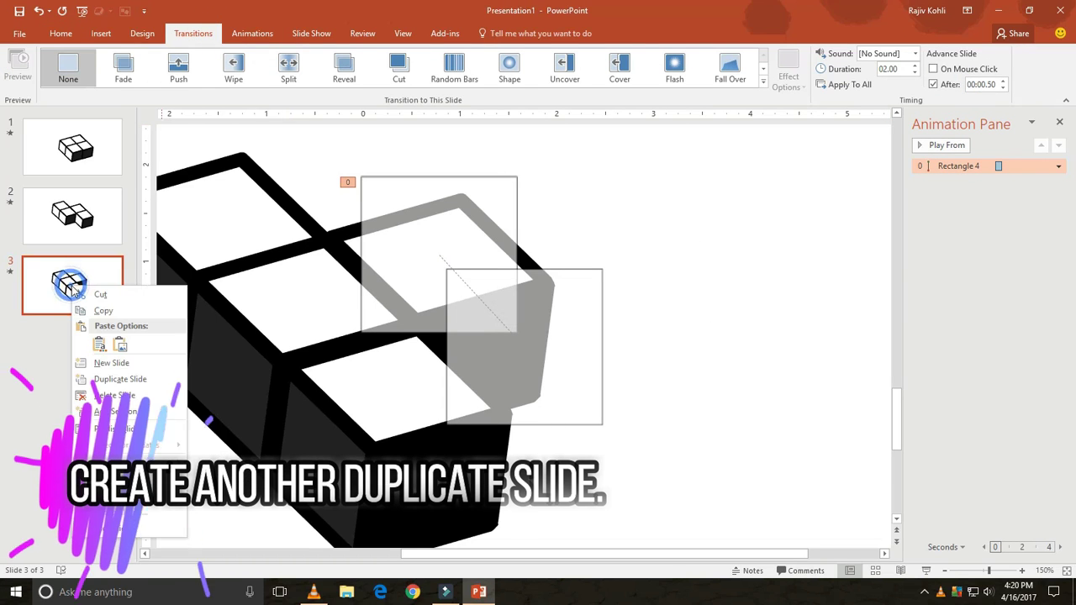
Duplicate slide 3 as slide 4 and move its fourth square down-right to the path's end point.
{"action": "left_click", "coordinate": [119, 379]}
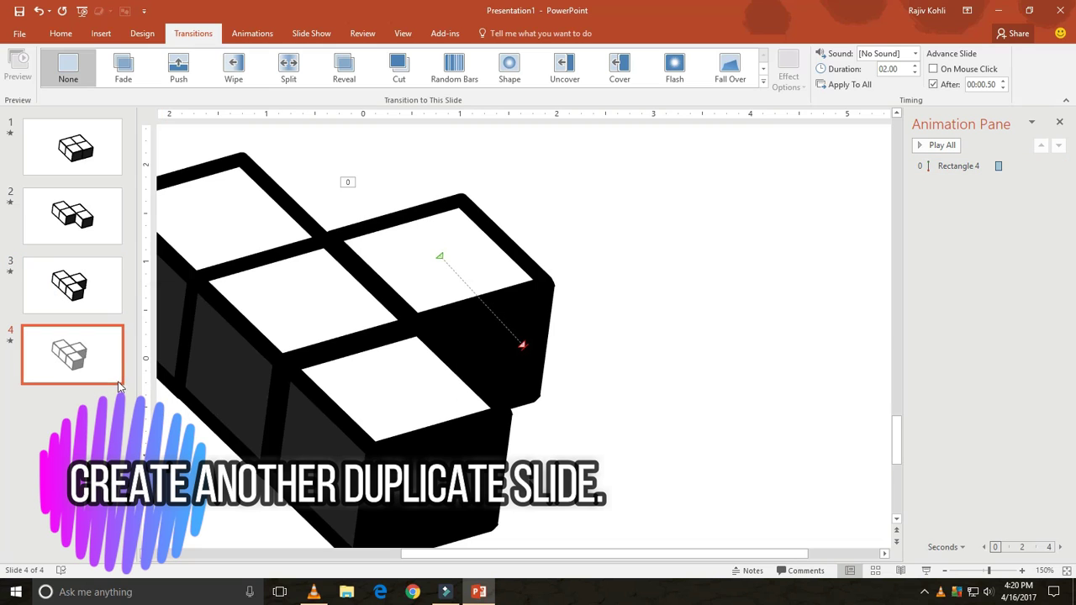
{"action": "left_click", "coordinate": [422, 286]}
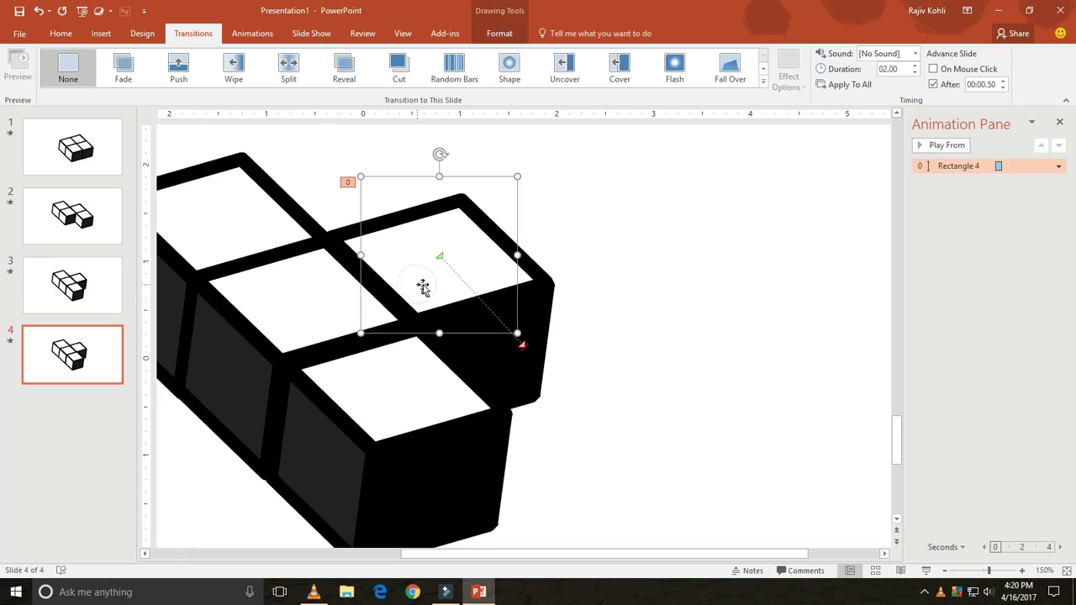
{"action": "left_click_drag", "start_coordinate": [424, 286], "coordinate": [501, 376]}
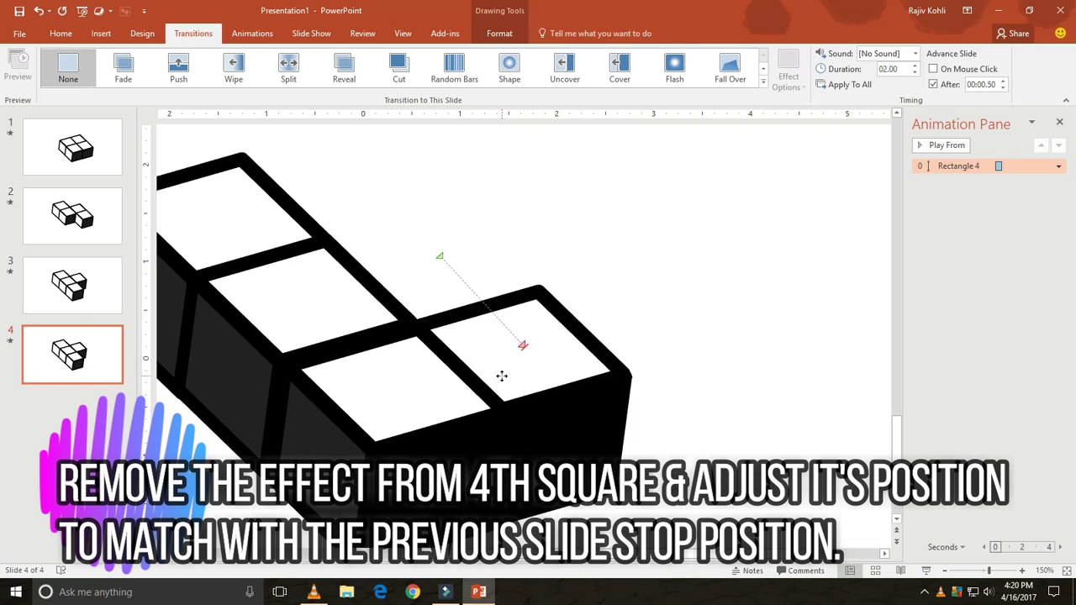
{"action": "left_click_drag", "start_coordinate": [501, 375], "coordinate": [503, 380]}
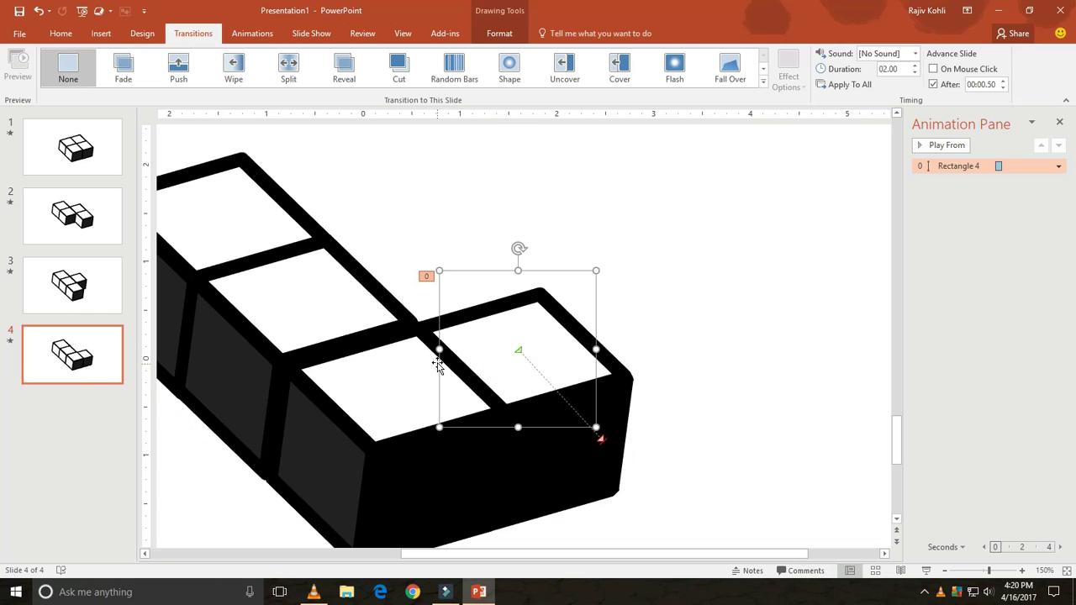
Delete the fourth square's copied animation on slide 4, then preview the show from slide 1.
{"action": "key", "text": "Delete"}
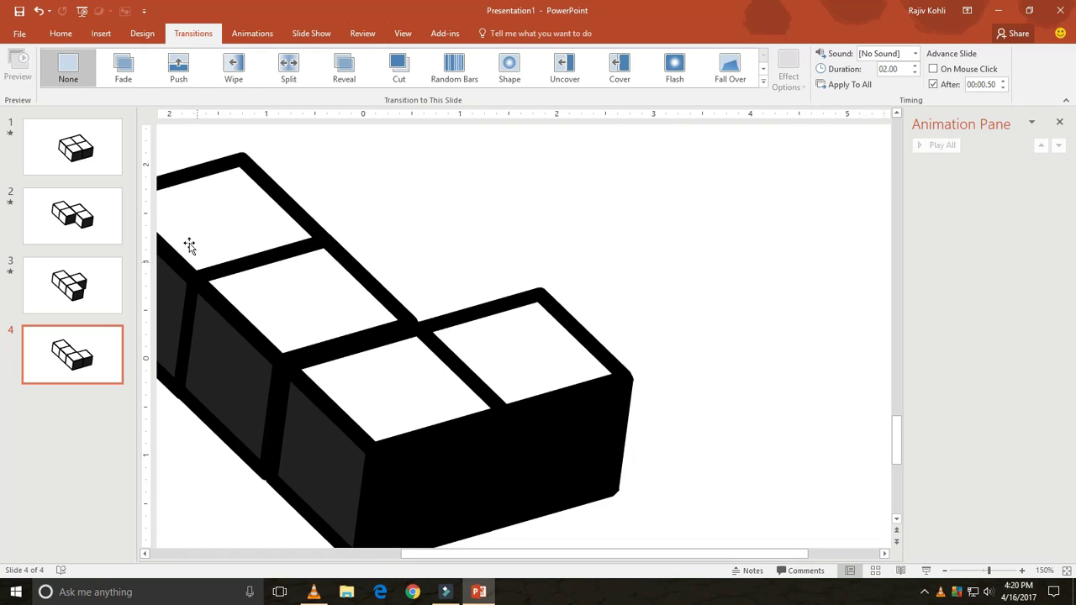
{"action": "left_click", "coordinate": [75, 143]}
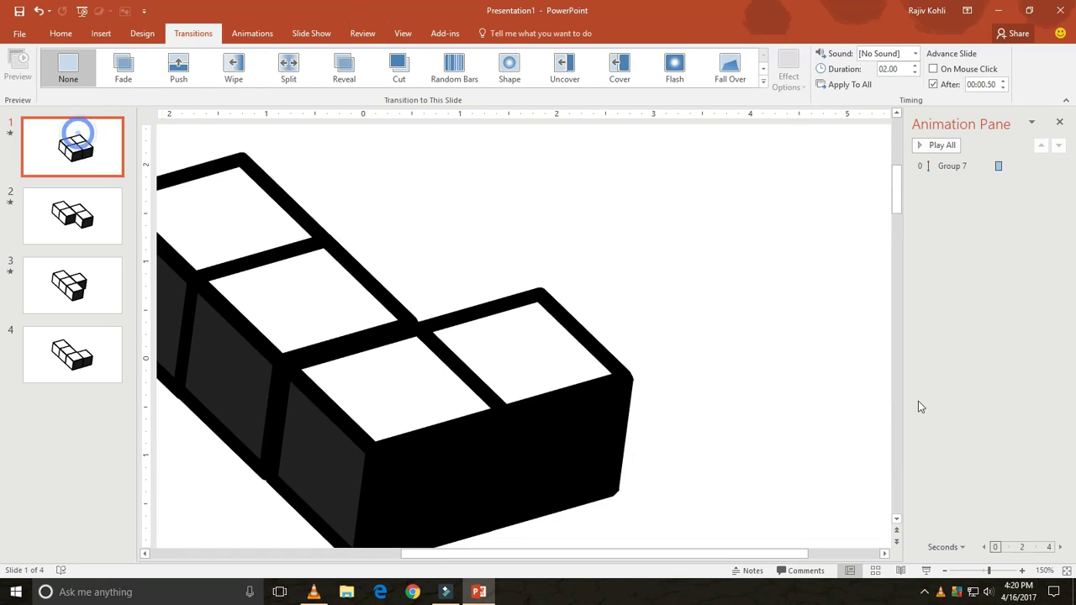
{"action": "left_click", "coordinate": [928, 572]}
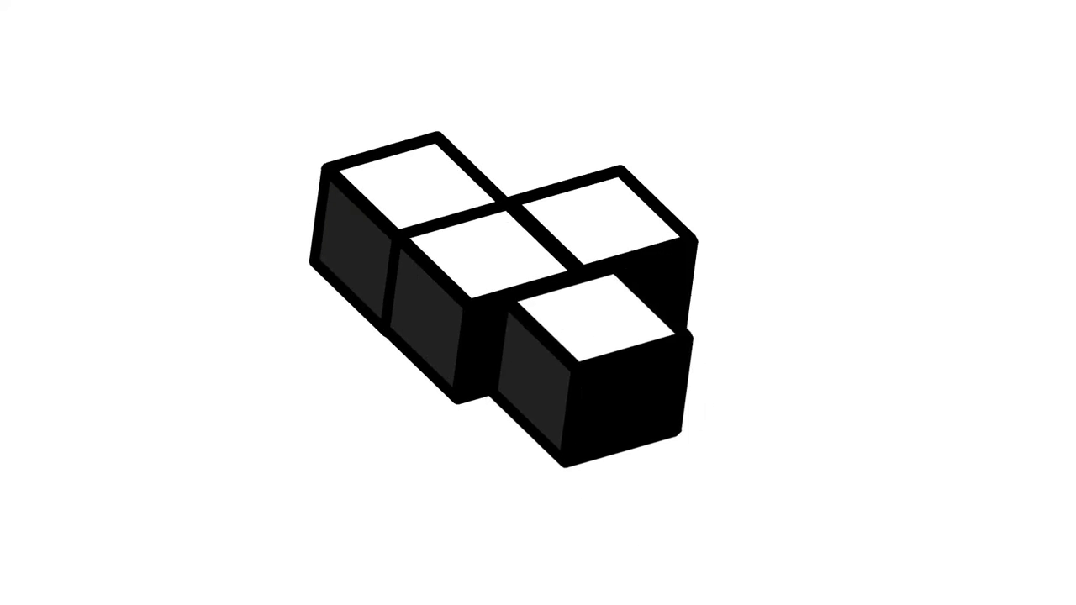
{"action": "key", "text": "Escape"}
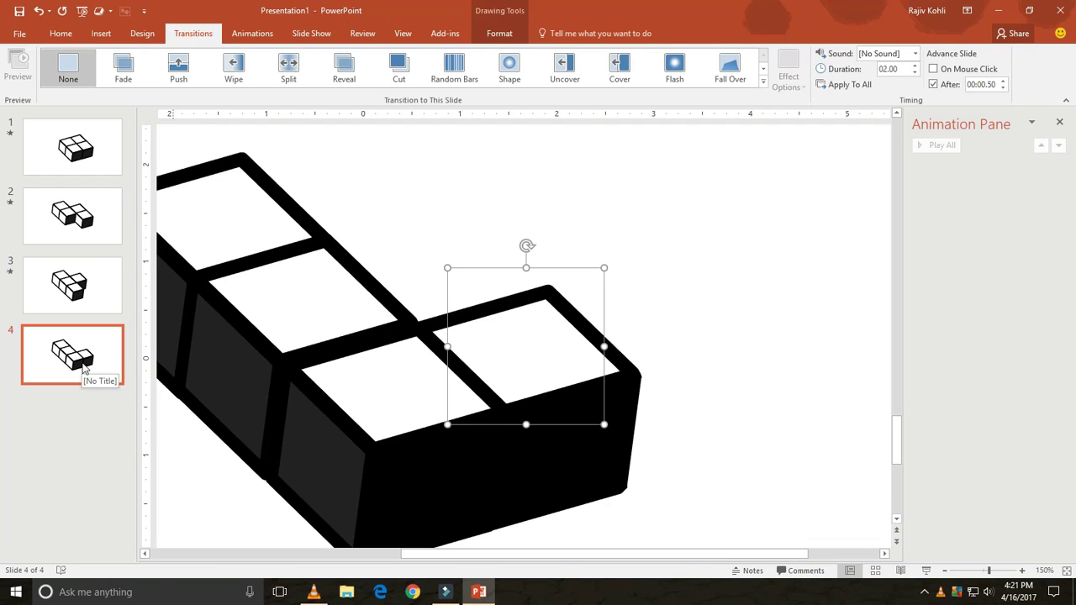
Ungroup the two-square group on slide 4 and select only the first square.
{"action": "right_click", "coordinate": [88, 362]}
{"action": "key", "text": "Escape"}
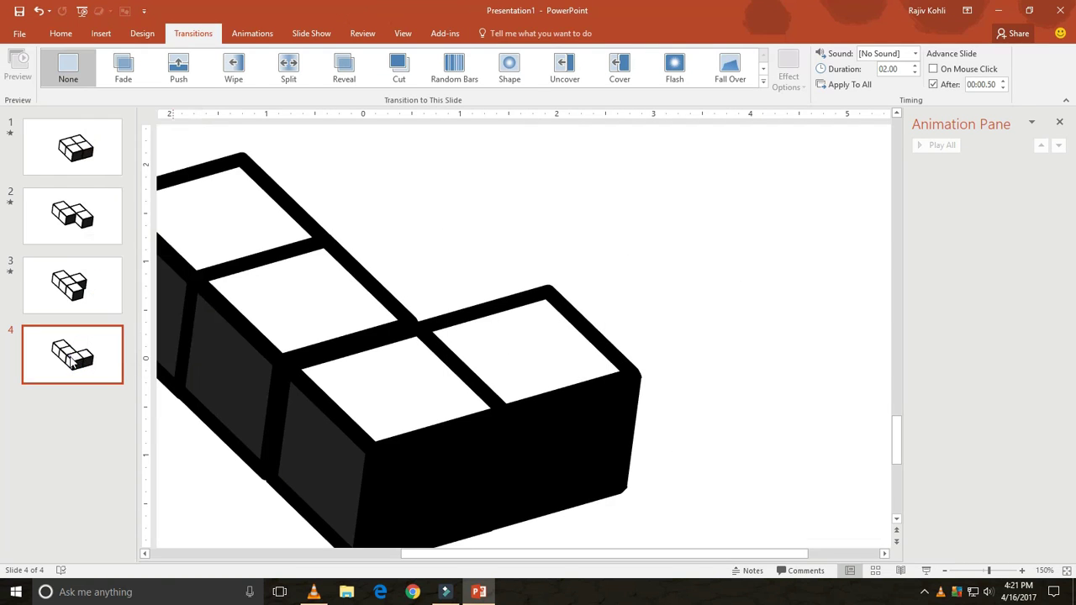
{"action": "left_click", "coordinate": [72, 290]}
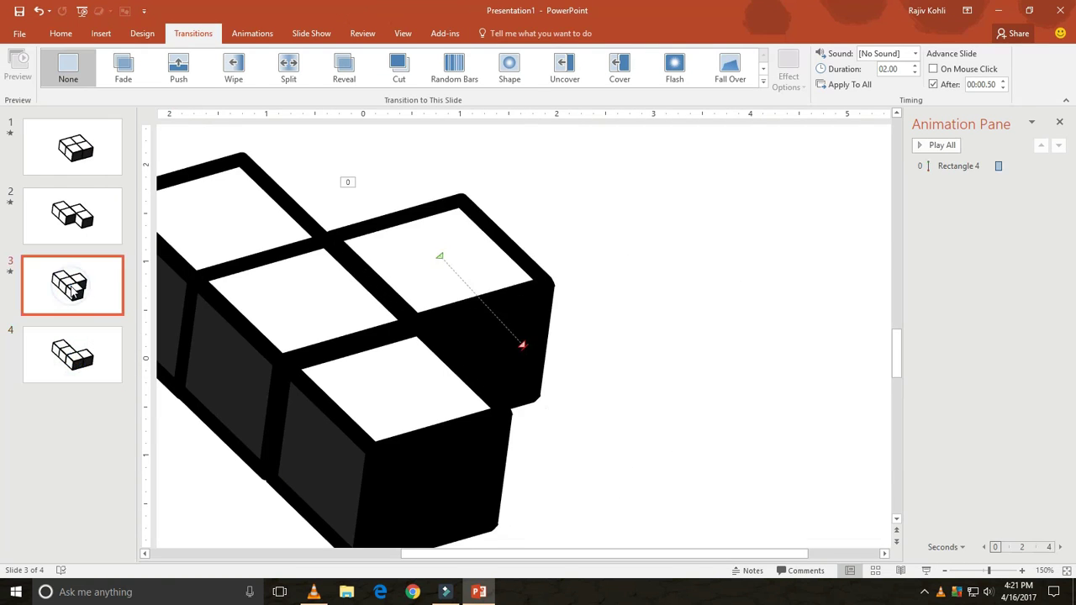
{"action": "left_click", "coordinate": [59, 360]}
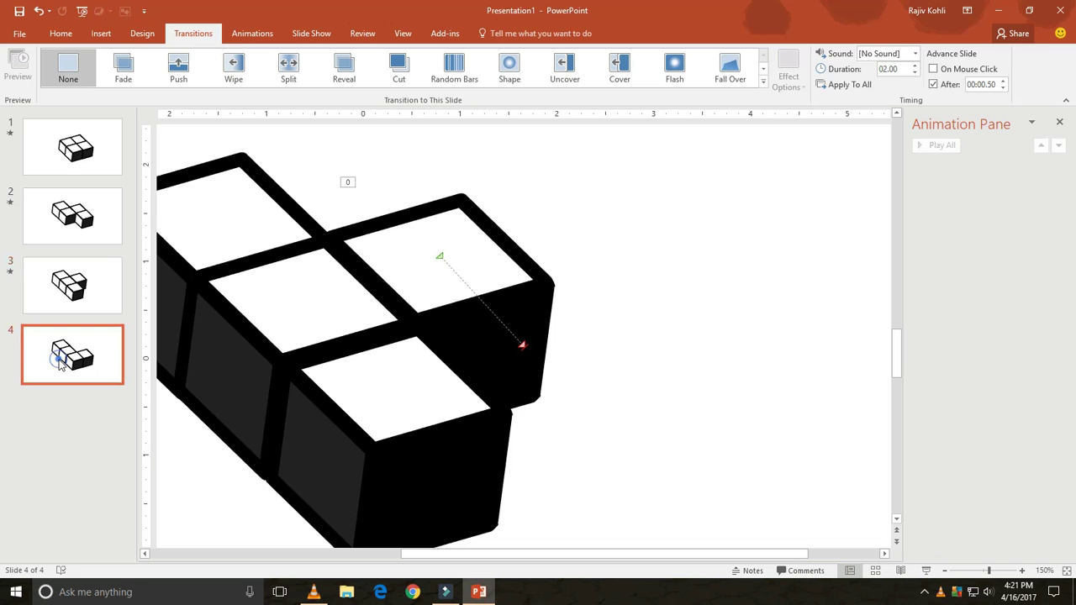
{"action": "left_click", "coordinate": [251, 206]}
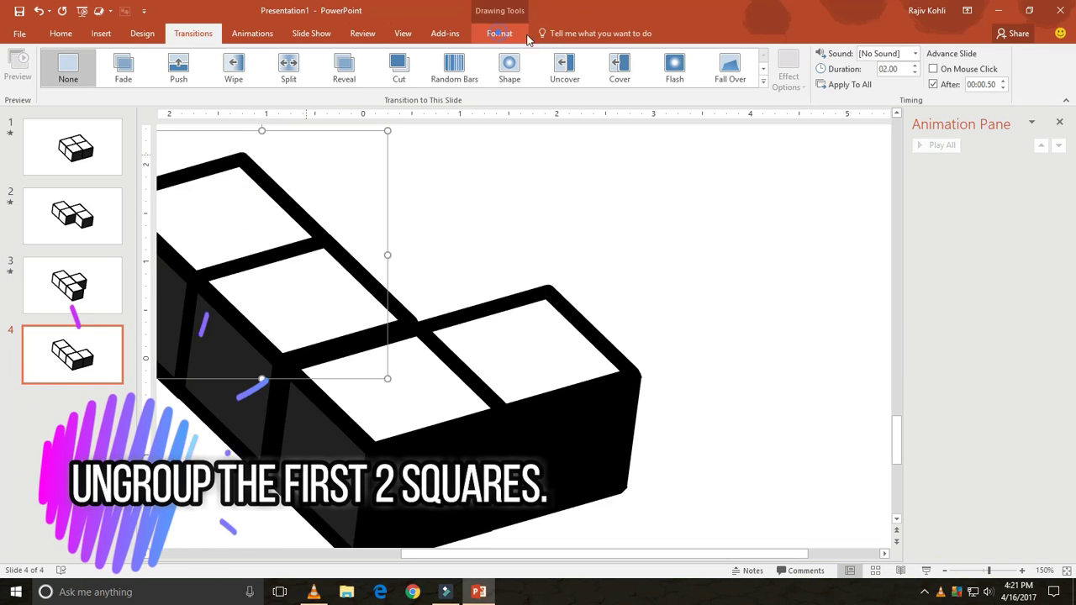
{"action": "left_click", "coordinate": [500, 33]}
{"action": "left_click", "coordinate": [875, 71]}
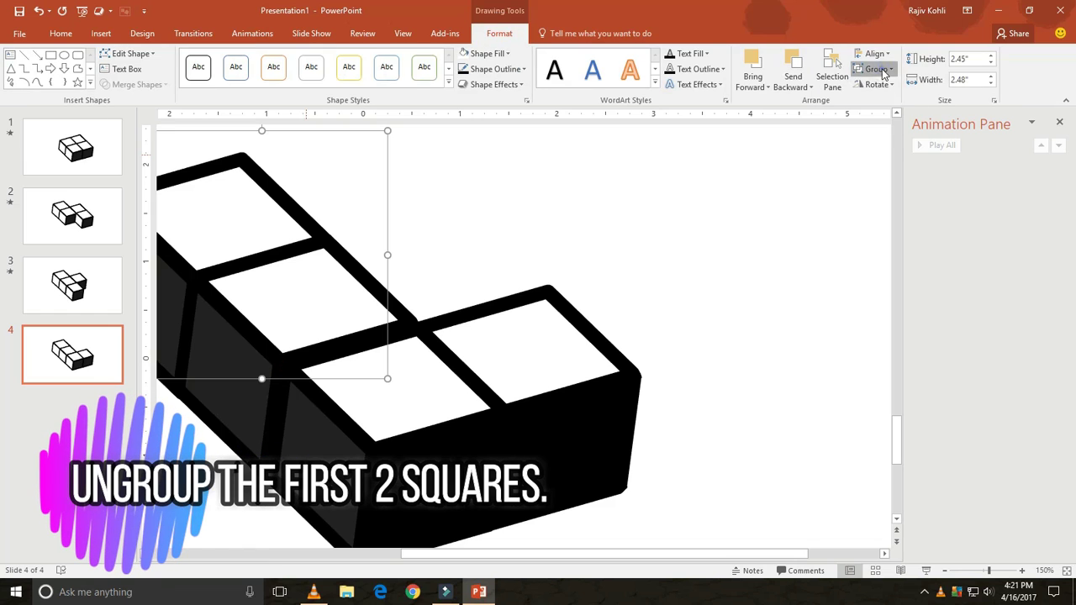
{"action": "left_click", "coordinate": [879, 117]}
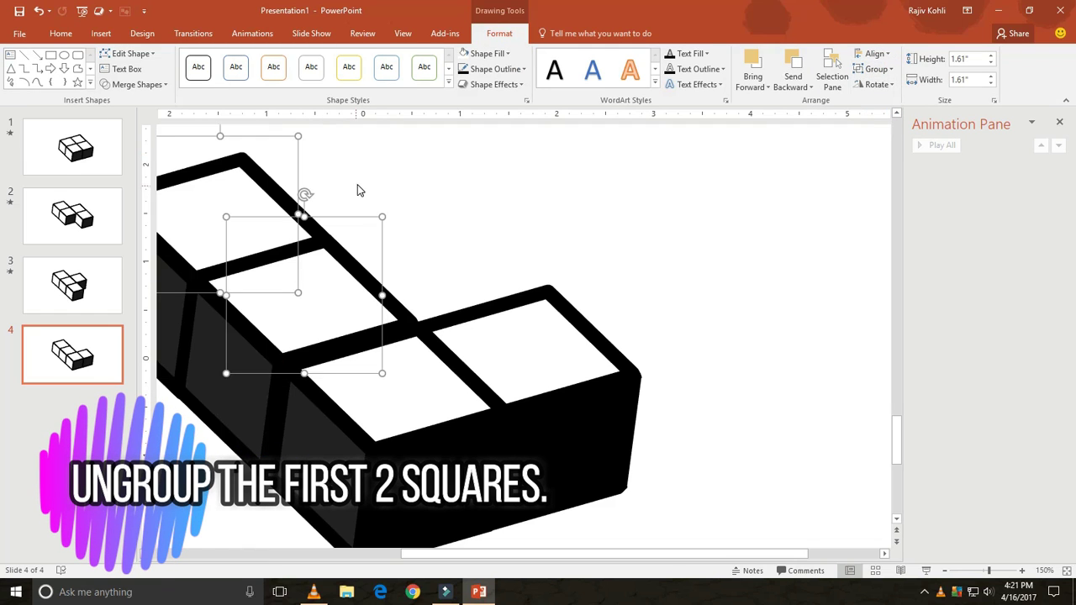
{"action": "left_click", "coordinate": [240, 204]}
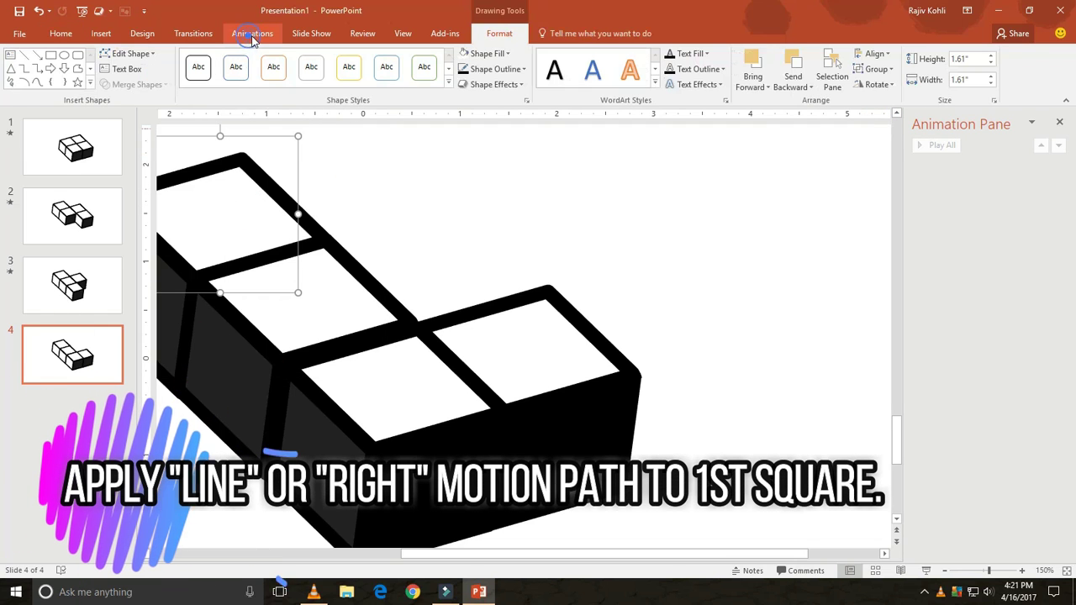
Give the square an up-left Lines motion path, With Previous, lasting 00.50 seconds.
{"action": "left_click", "coordinate": [252, 35]}
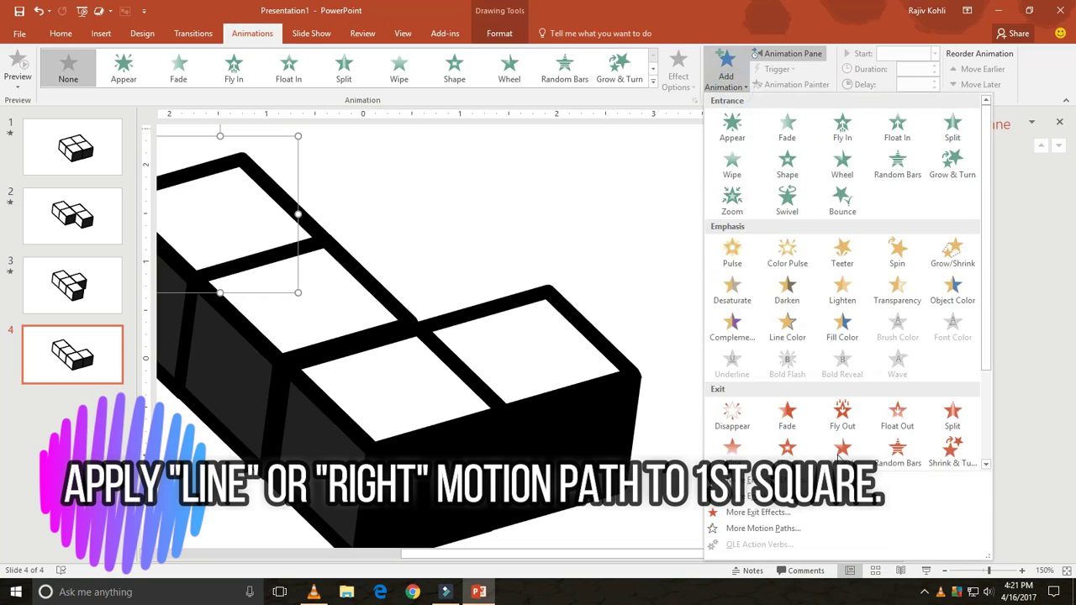
{"action": "left_click", "coordinate": [799, 531]}
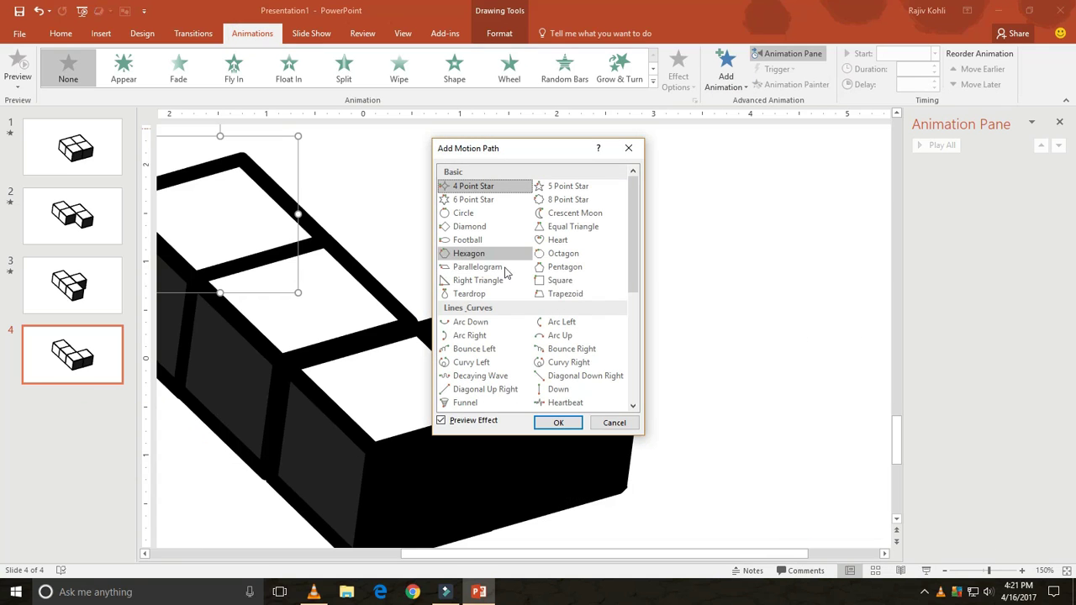
{"action": "scroll", "coordinate": [574, 357], "scroll_direction": "down", "scroll_amount": 3}
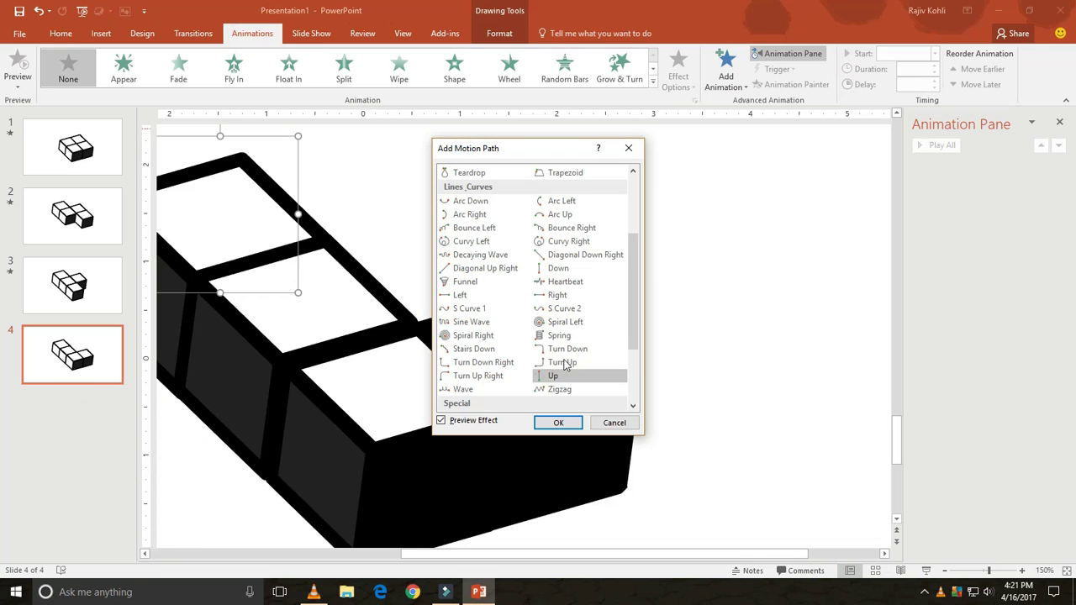
{"action": "left_click", "coordinate": [557, 295]}
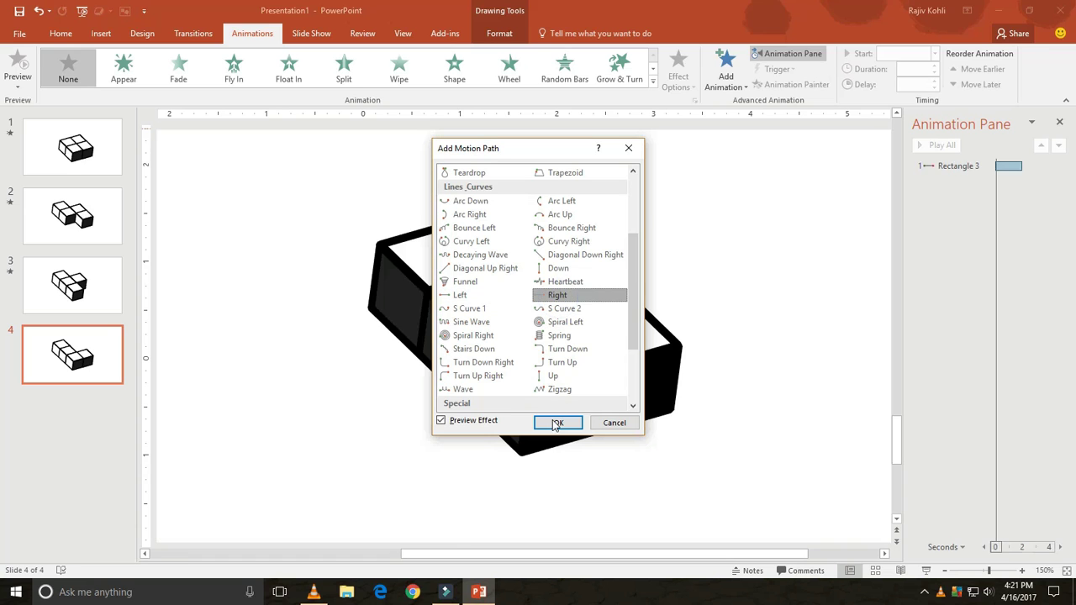
{"action": "left_click", "coordinate": [558, 422]}
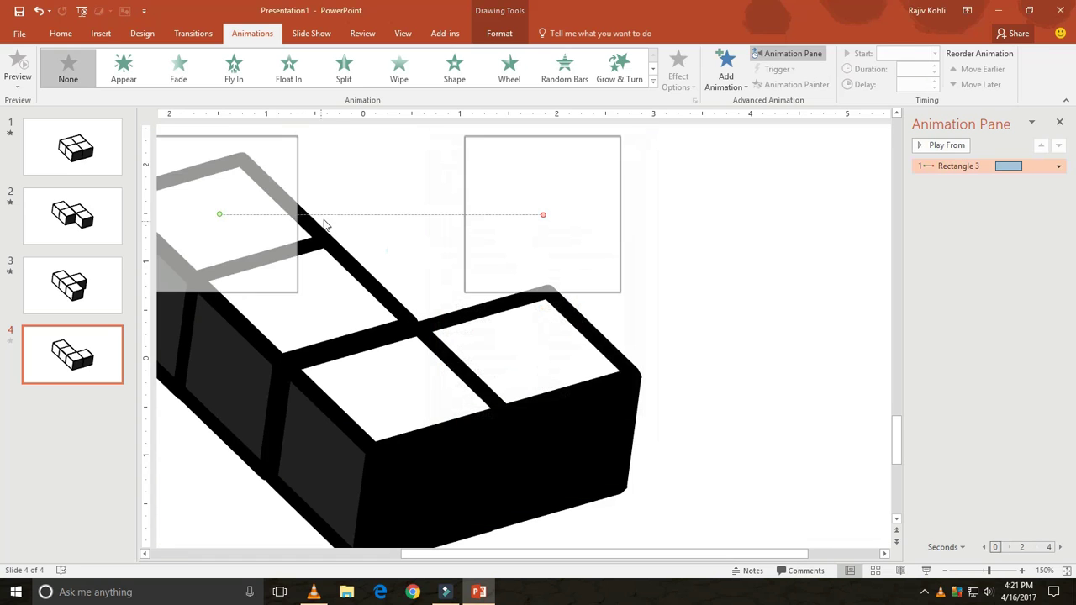
{"action": "left_click_drag", "start_coordinate": [543, 214], "coordinate": [397, 169]}
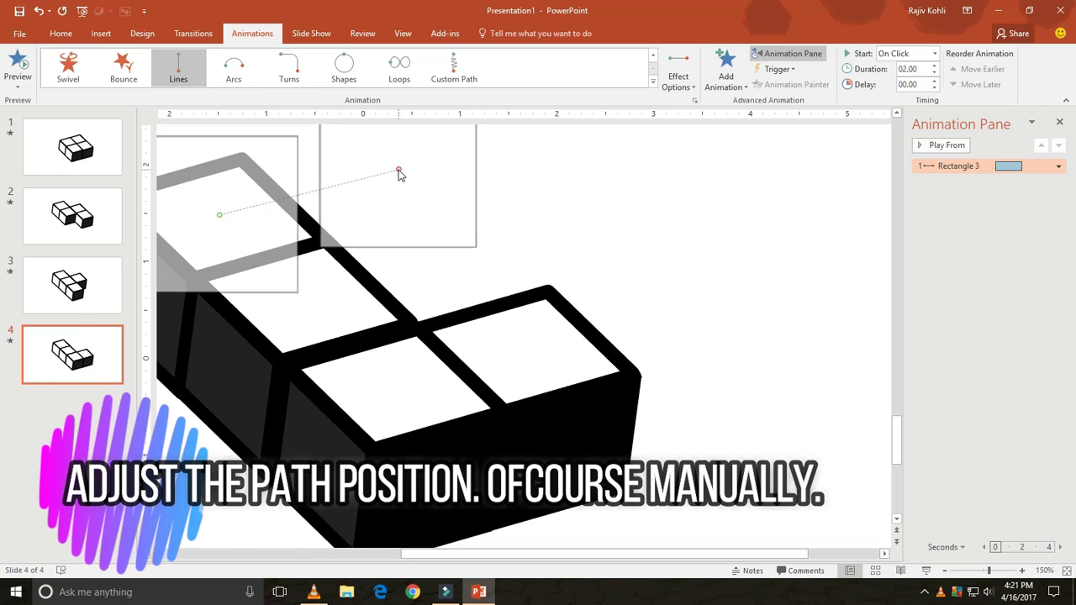
{"action": "left_click", "coordinate": [934, 53]}
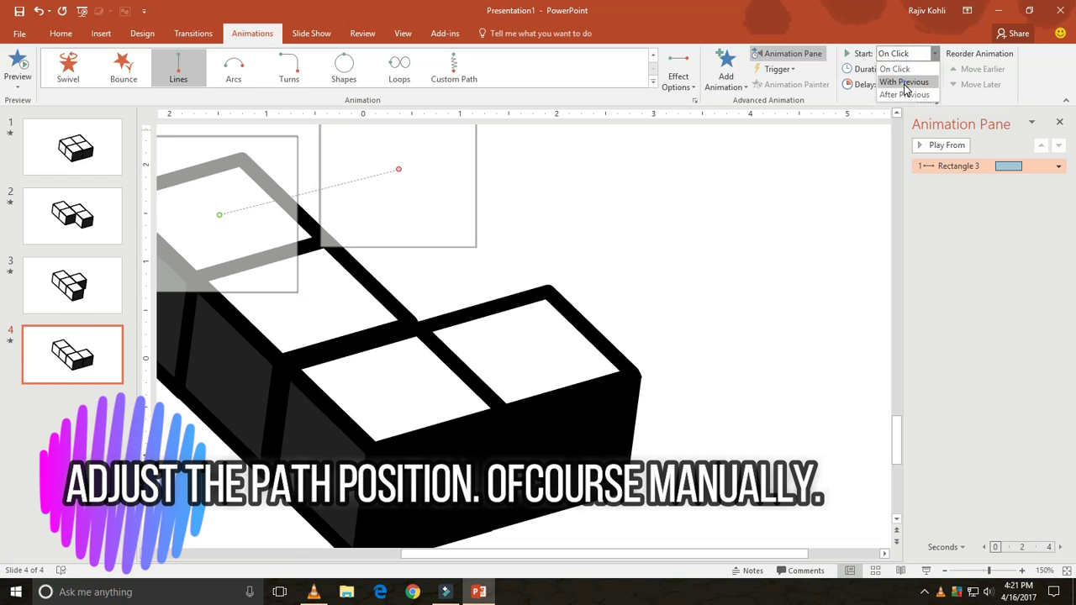
{"action": "left_click", "coordinate": [901, 80]}
{"action": "left_click", "coordinate": [912, 69]}
{"action": "type", "text": "00.5"}
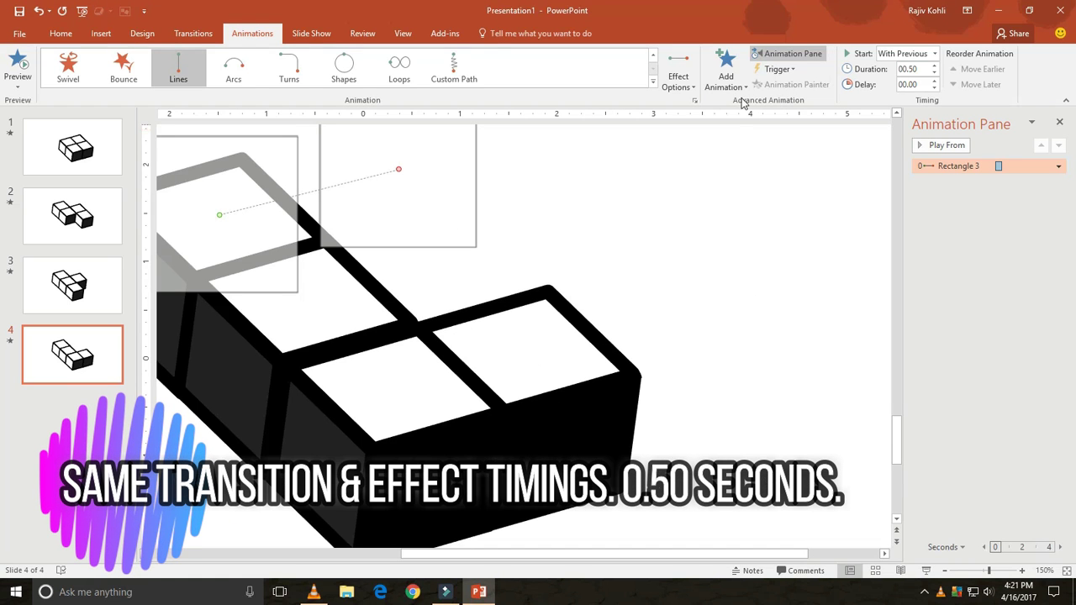
Preview slide 4 and shift the motion path's end point slightly left.
{"action": "left_click", "coordinate": [193, 38]}
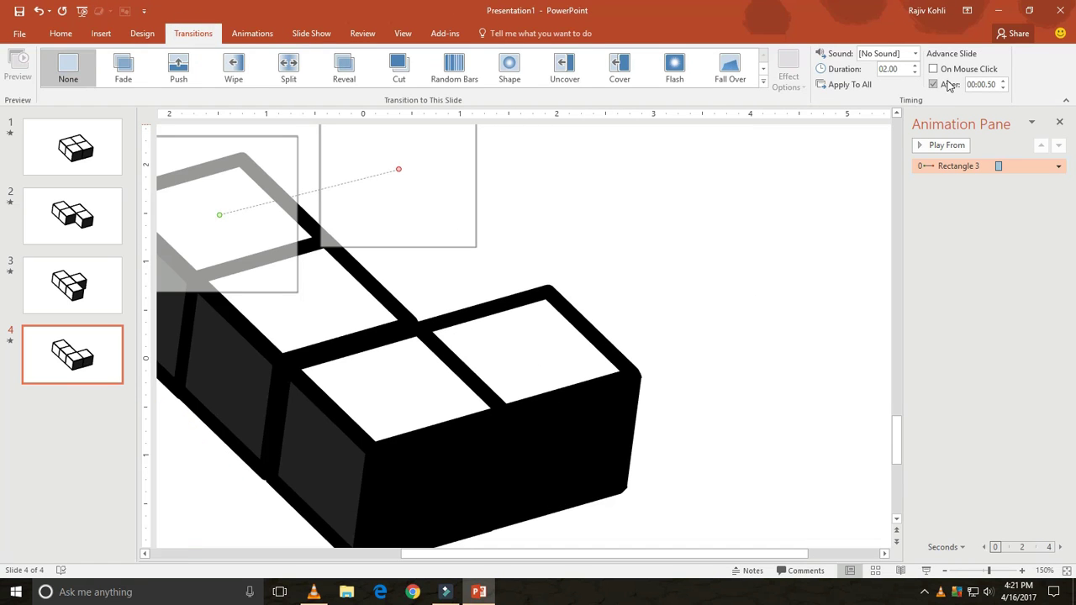
{"action": "left_click", "coordinate": [925, 570]}
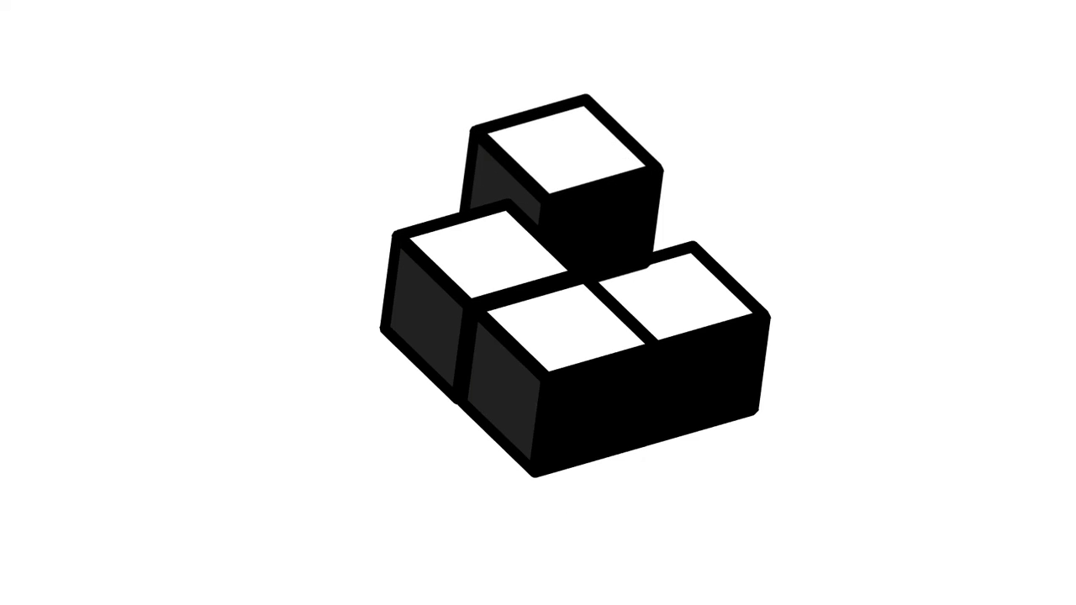
{"action": "key", "text": "Escape"}
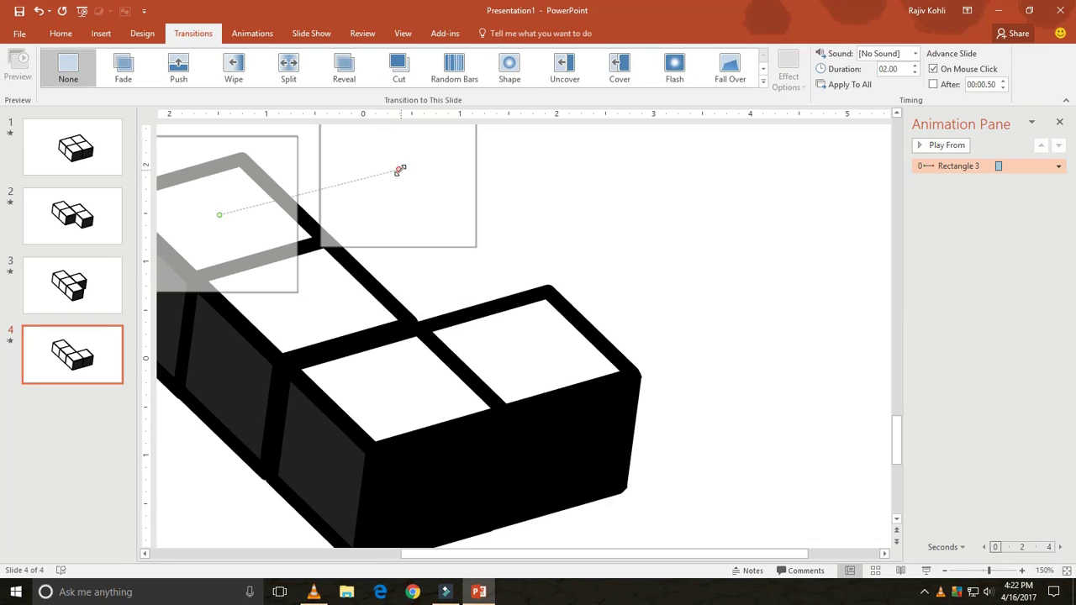
{"action": "left_click_drag", "start_coordinate": [400, 169], "coordinate": [383, 174]}
{"action": "left_click", "coordinate": [924, 570]}
{"action": "key", "text": "Escape"}
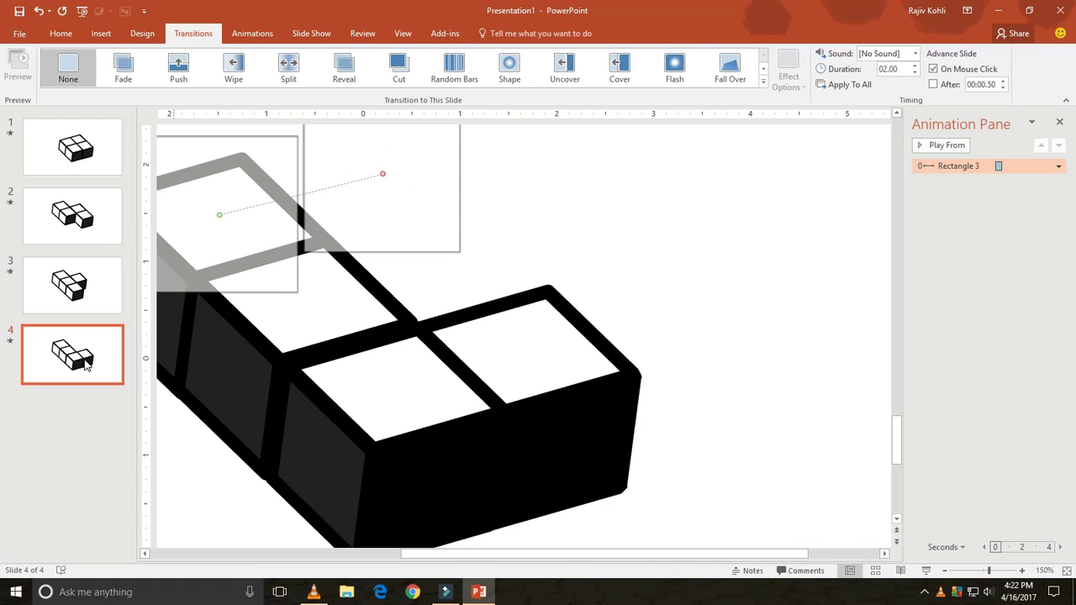
Duplicate slide 4 as slide 5, delete the square's copied motion effect, and select the square.
{"action": "right_click", "coordinate": [86, 363]}
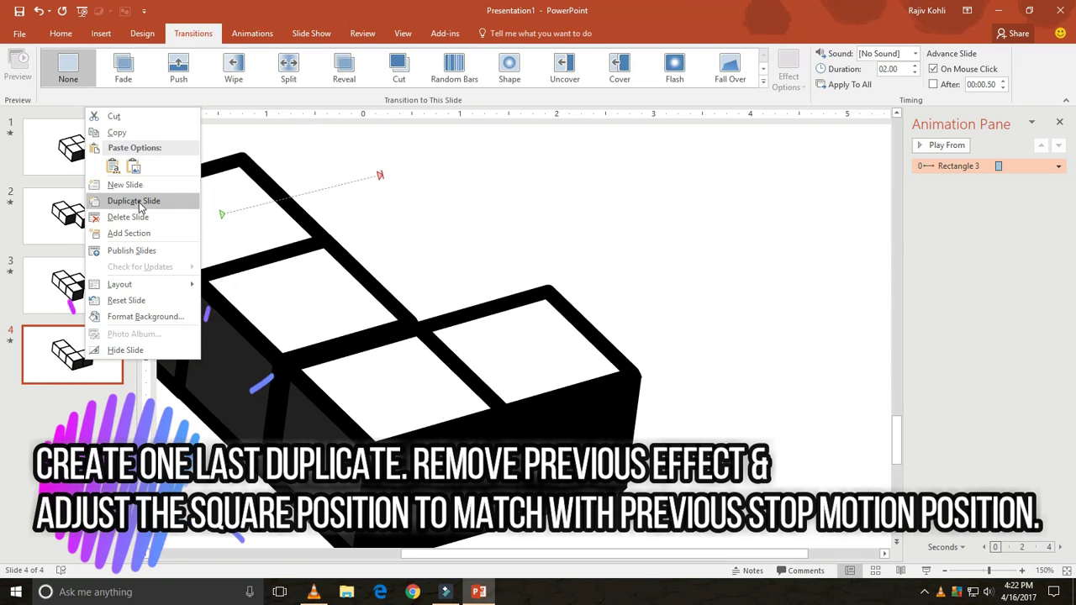
{"action": "left_click", "coordinate": [135, 201]}
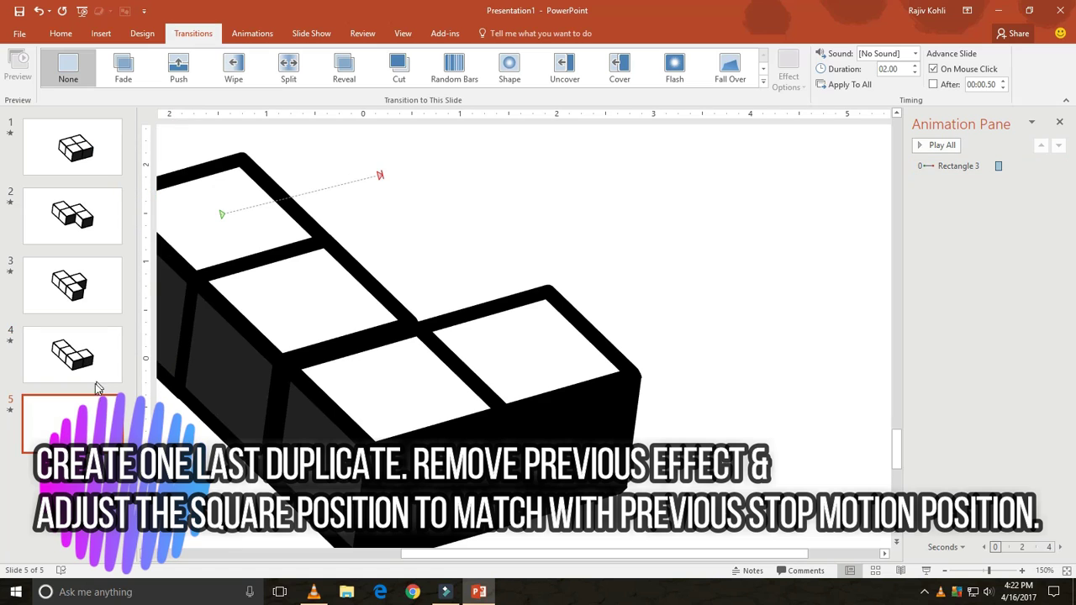
{"action": "left_click", "coordinate": [980, 166]}
{"action": "key", "text": "Delete"}
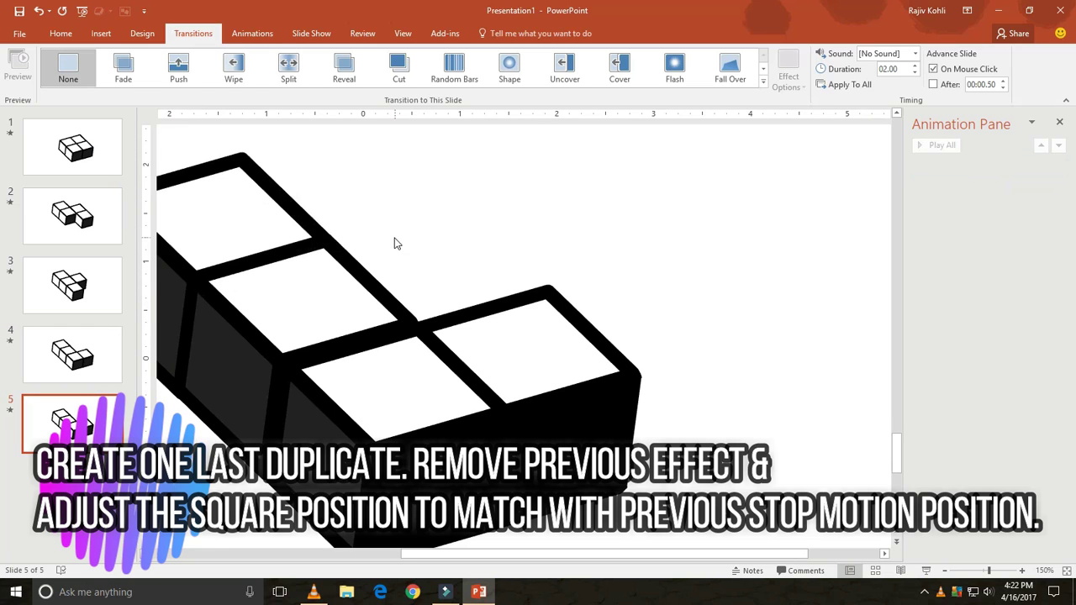
{"action": "left_click", "coordinate": [242, 218]}
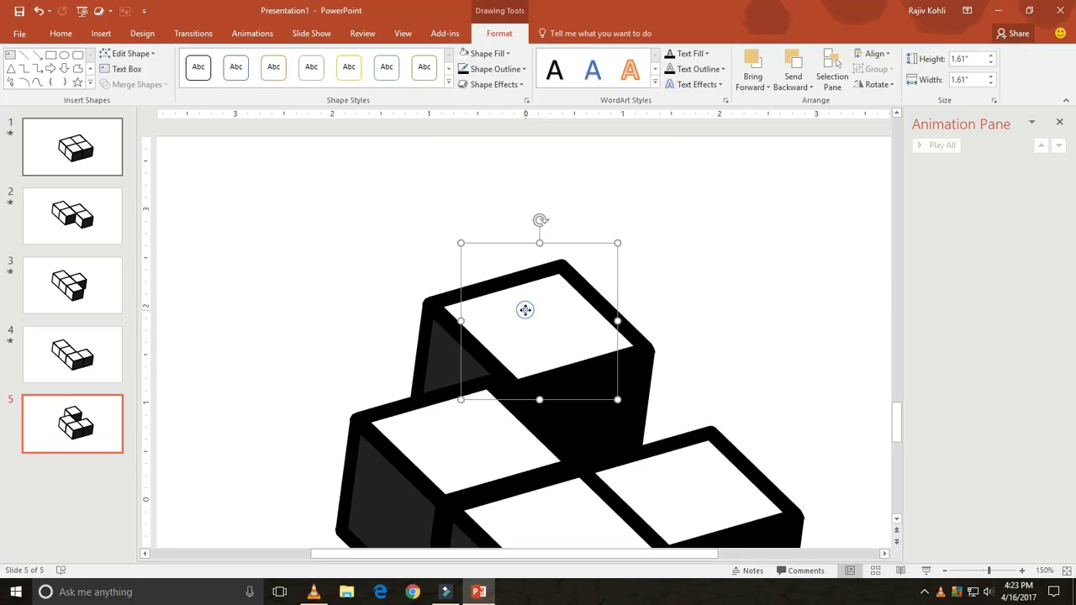
Add a down-right Lines motion path to slide 5's top square ending in the block, preview, and fine-tune.
{"action": "left_click", "coordinate": [252, 32]}
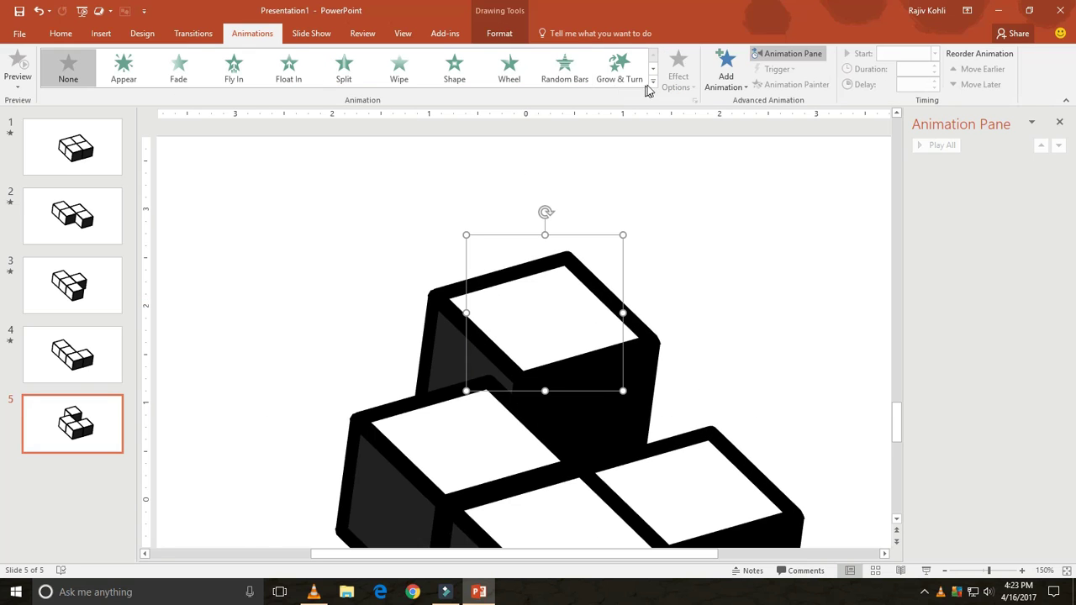
{"action": "left_click", "coordinate": [652, 80]}
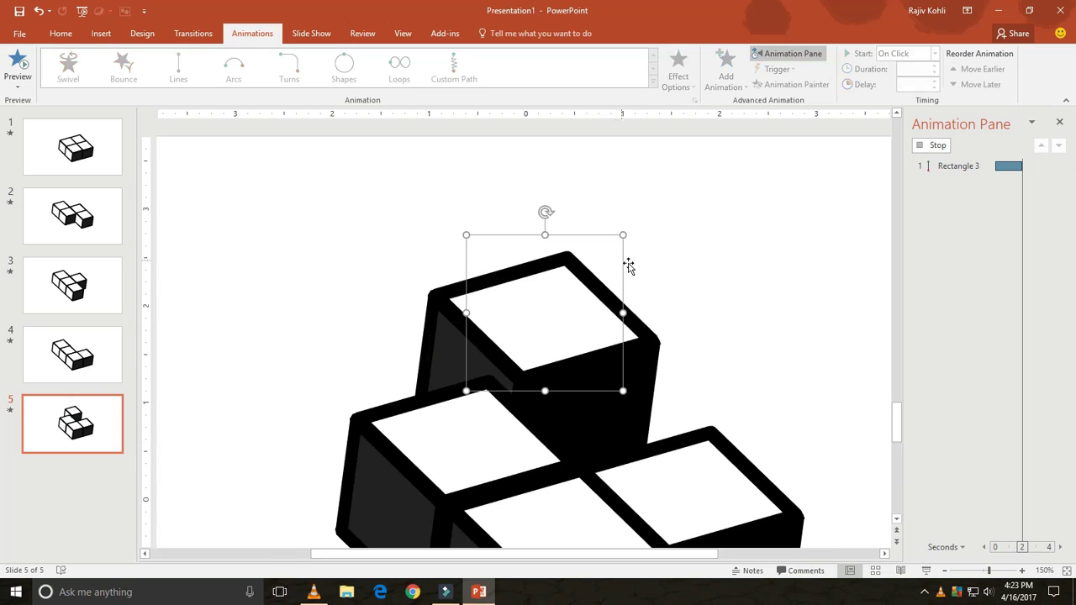
{"action": "left_click", "coordinate": [484, 228]}
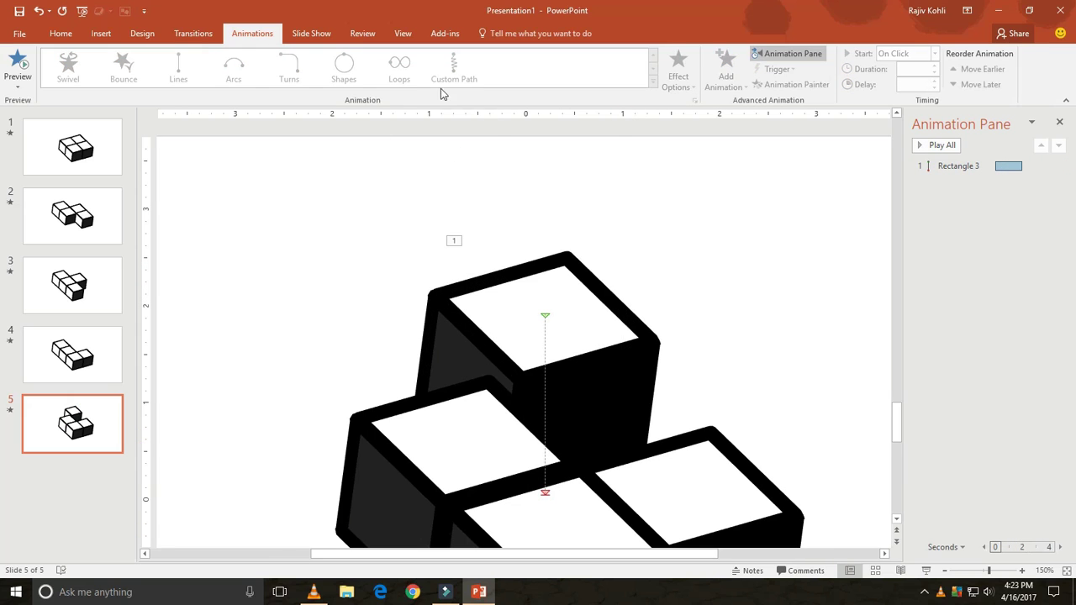
{"action": "left_click", "coordinate": [545, 493]}
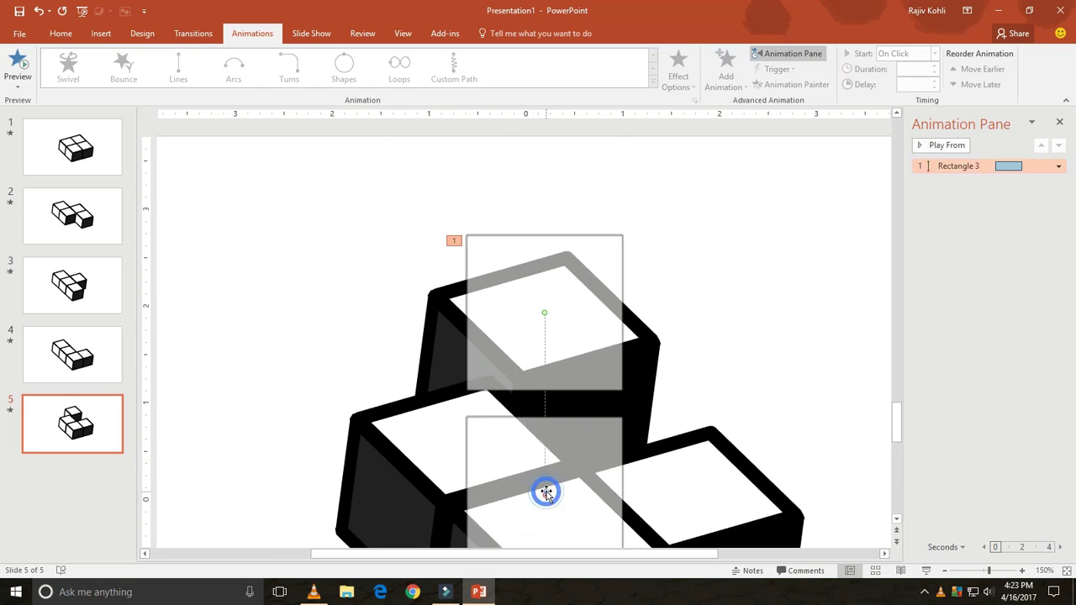
{"action": "left_click", "coordinate": [545, 494]}
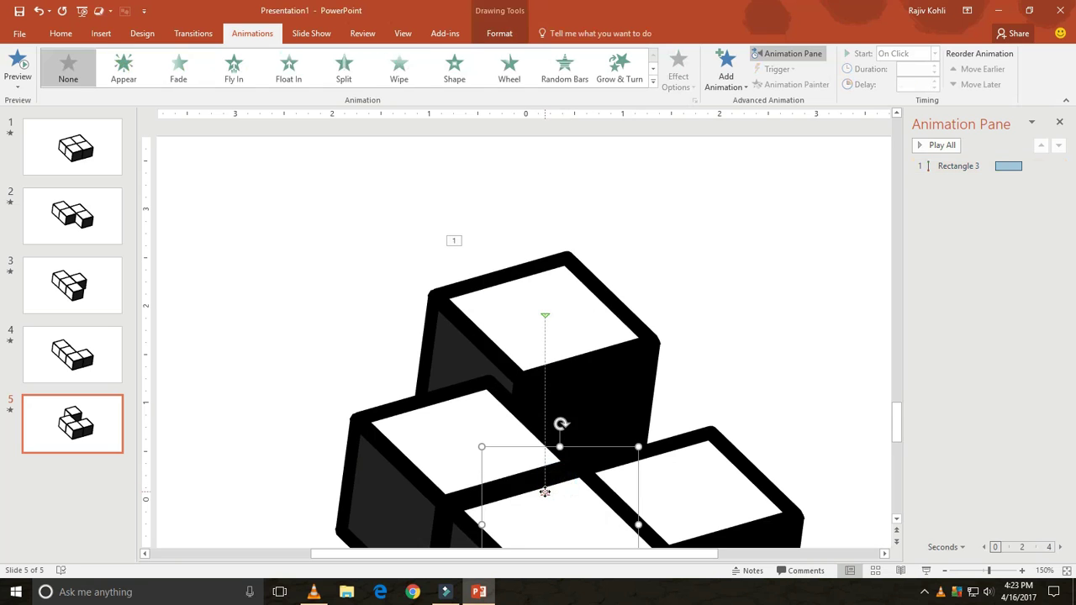
{"action": "left_click", "coordinate": [544, 493]}
{"action": "left_click_drag", "start_coordinate": [545, 493], "coordinate": [622, 411]}
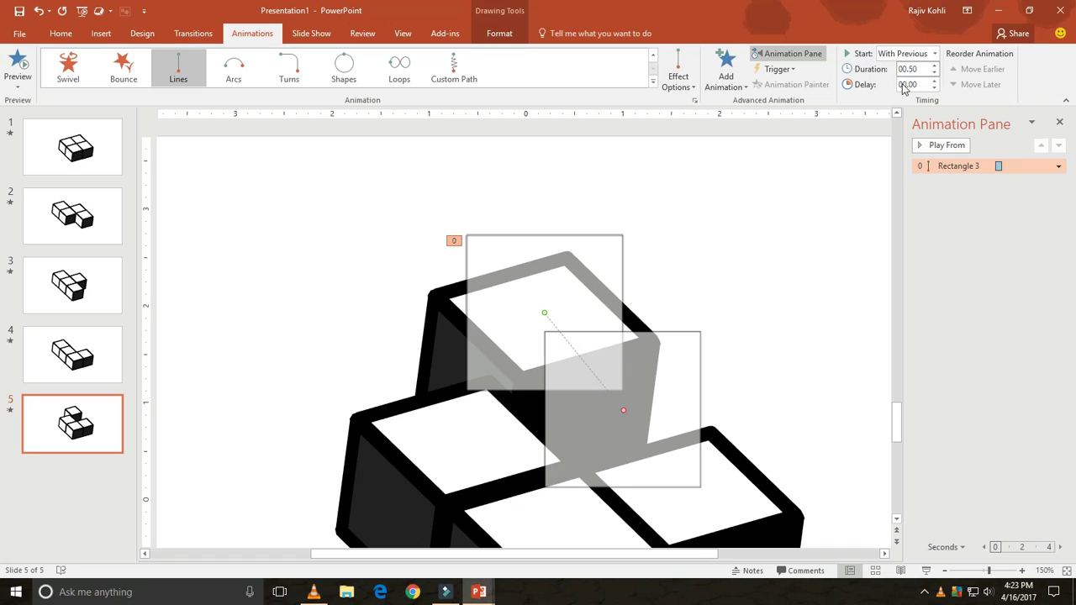
{"action": "key", "text": "shift+F5"}
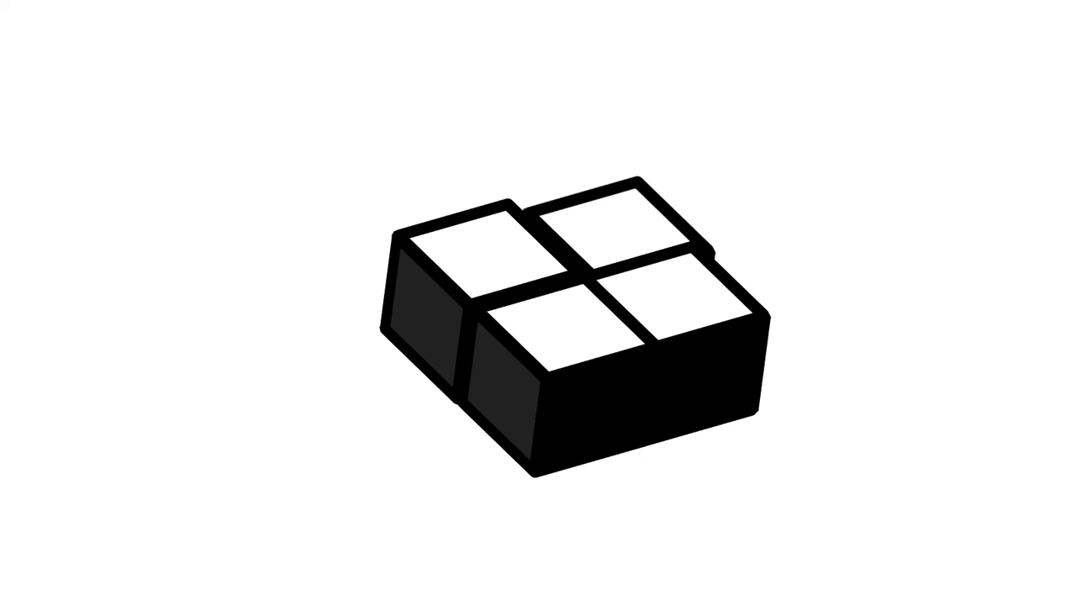
{"action": "key", "text": "Escape"}
{"action": "left_click_drag", "start_coordinate": [571, 221], "coordinate": [566, 211]}
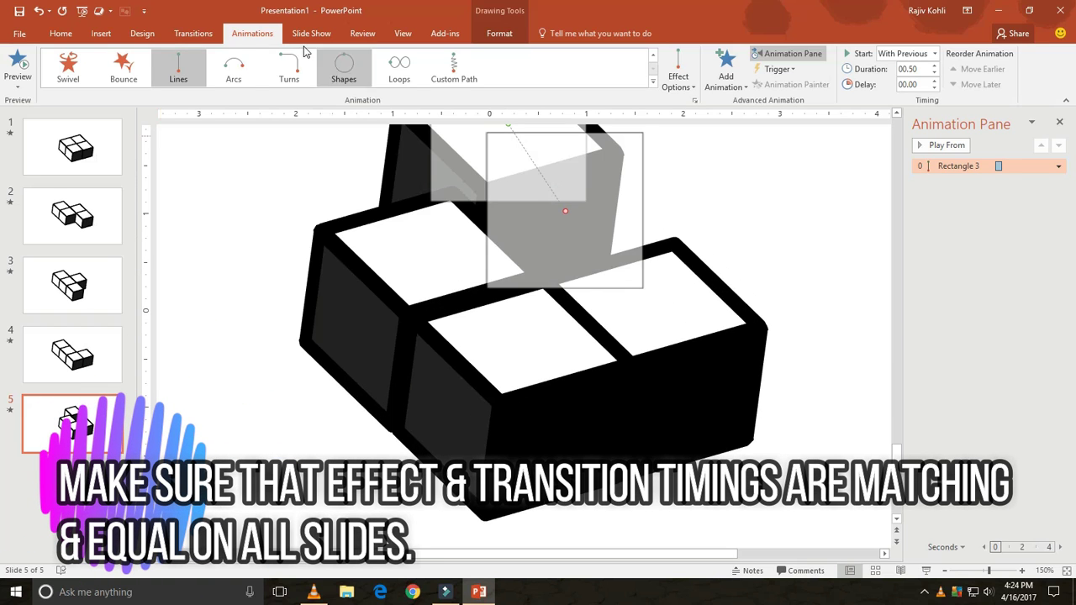
Turn off On Mouse Click so slide 5 auto-advances after 0.50 s; review slides 4, 3 and 1 timings.
{"action": "left_click", "coordinate": [183, 36]}
{"action": "left_click", "coordinate": [934, 70]}
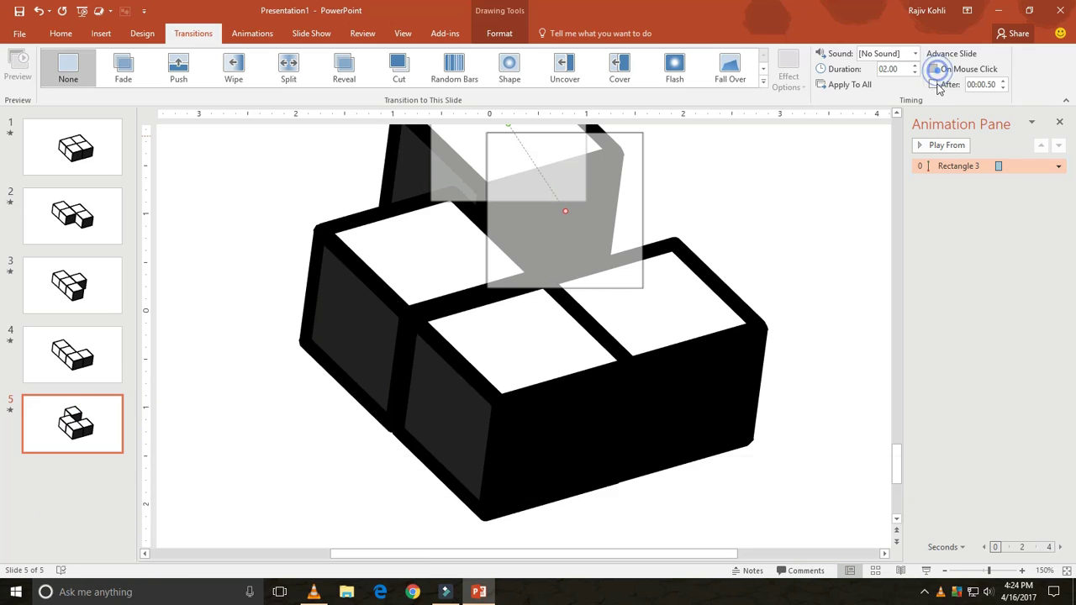
{"action": "left_click", "coordinate": [84, 353]}
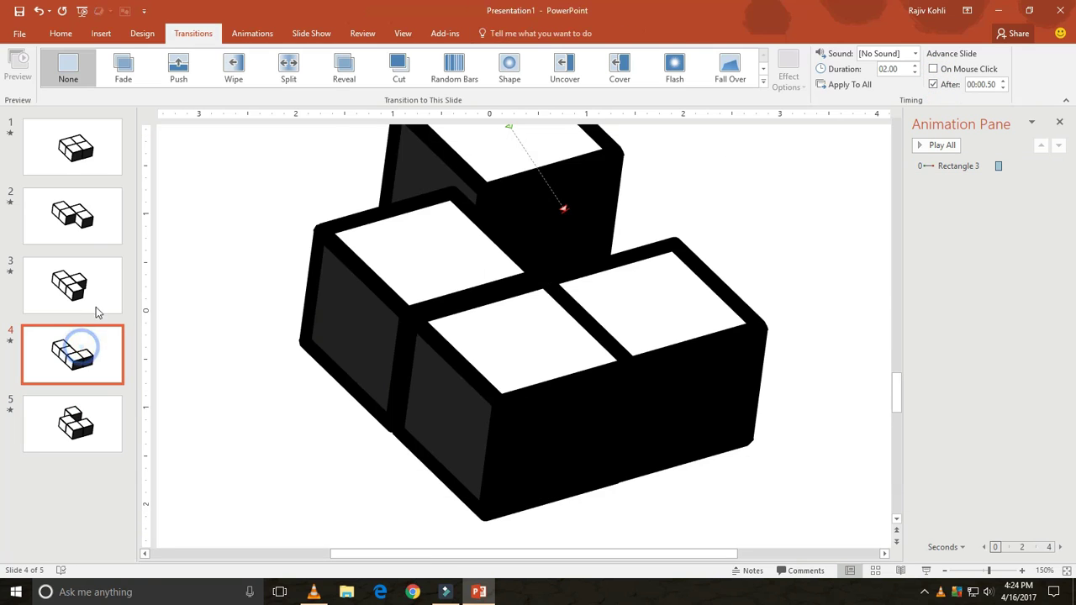
{"action": "left_click", "coordinate": [95, 304]}
{"action": "left_click", "coordinate": [88, 156]}
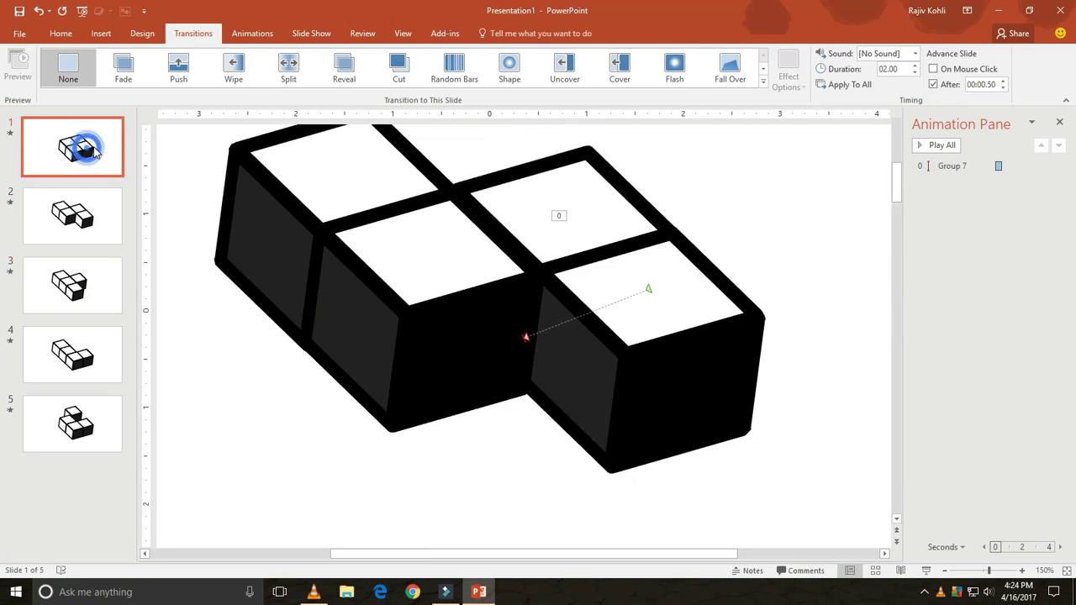
Set the slide show to loop continuously until Esc, then play it.
{"action": "left_click", "coordinate": [328, 38]}
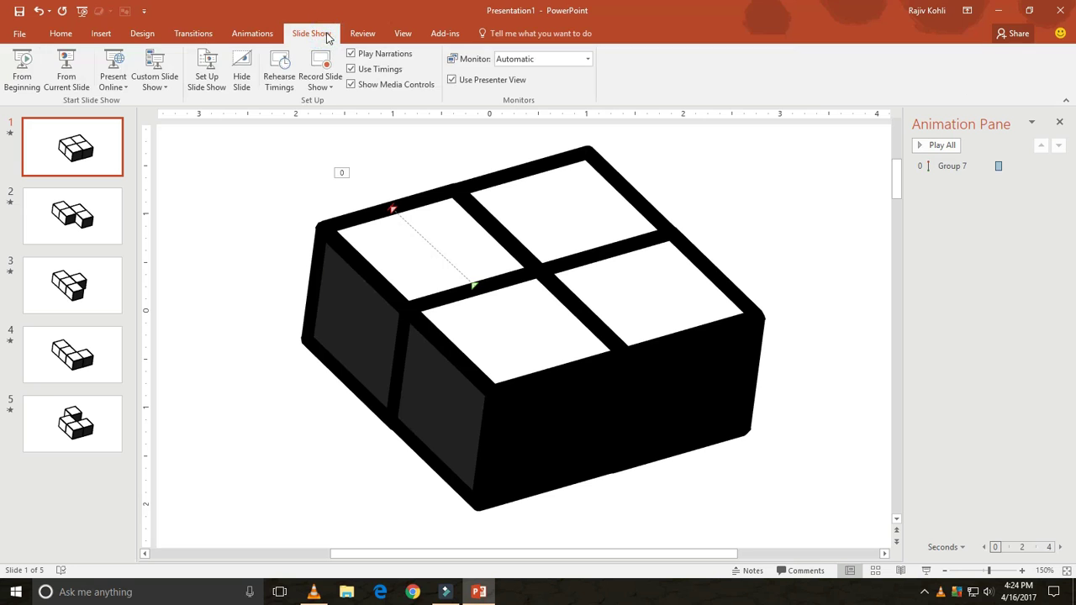
{"action": "left_click", "coordinate": [204, 82]}
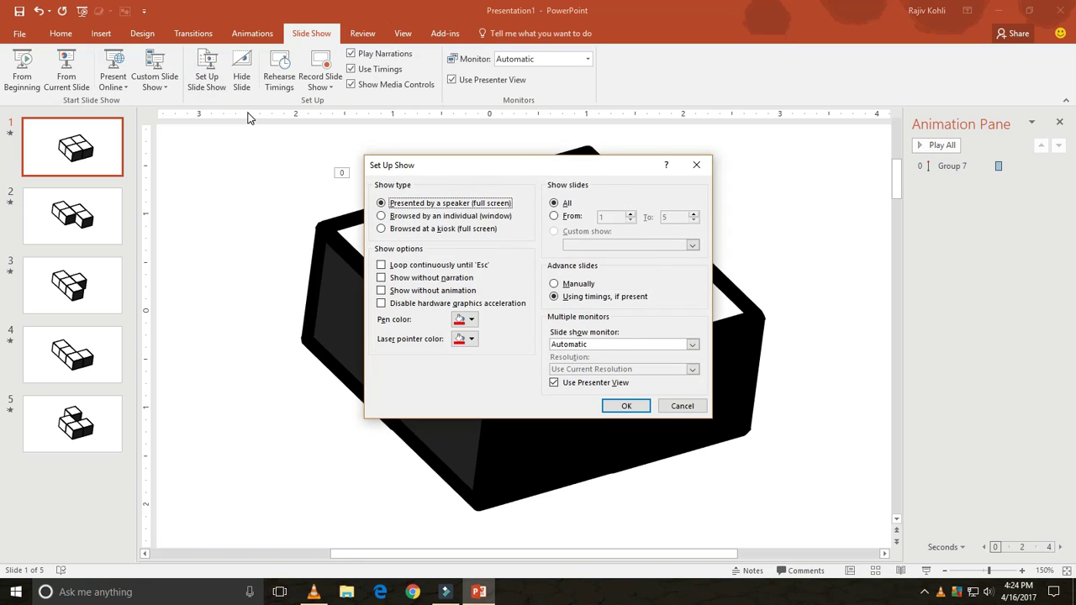
{"action": "left_click", "coordinate": [380, 265]}
{"action": "left_click", "coordinate": [623, 407]}
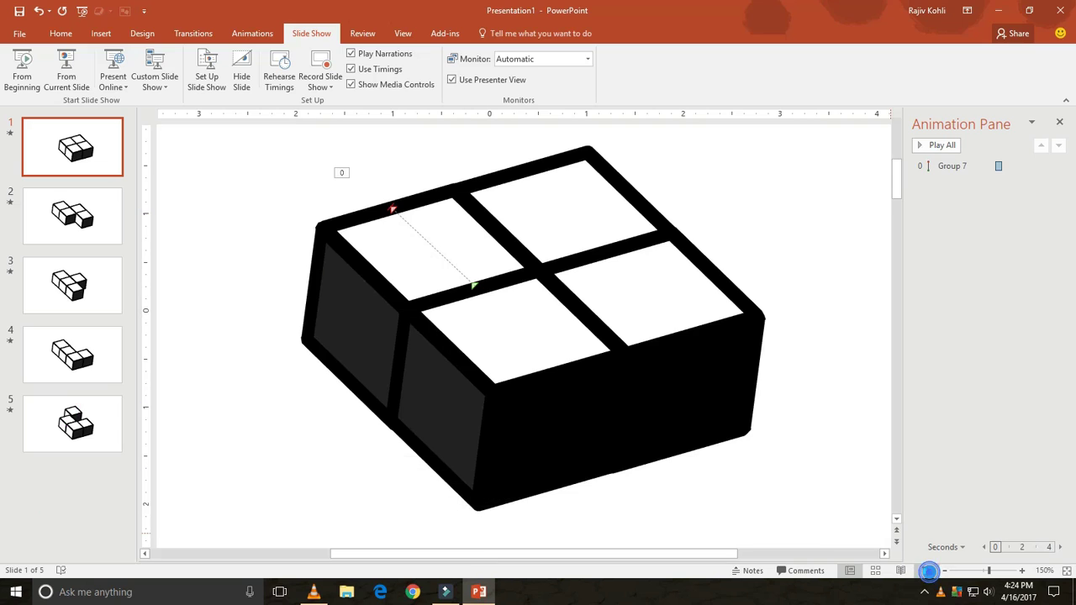
{"action": "left_click", "coordinate": [927, 571]}
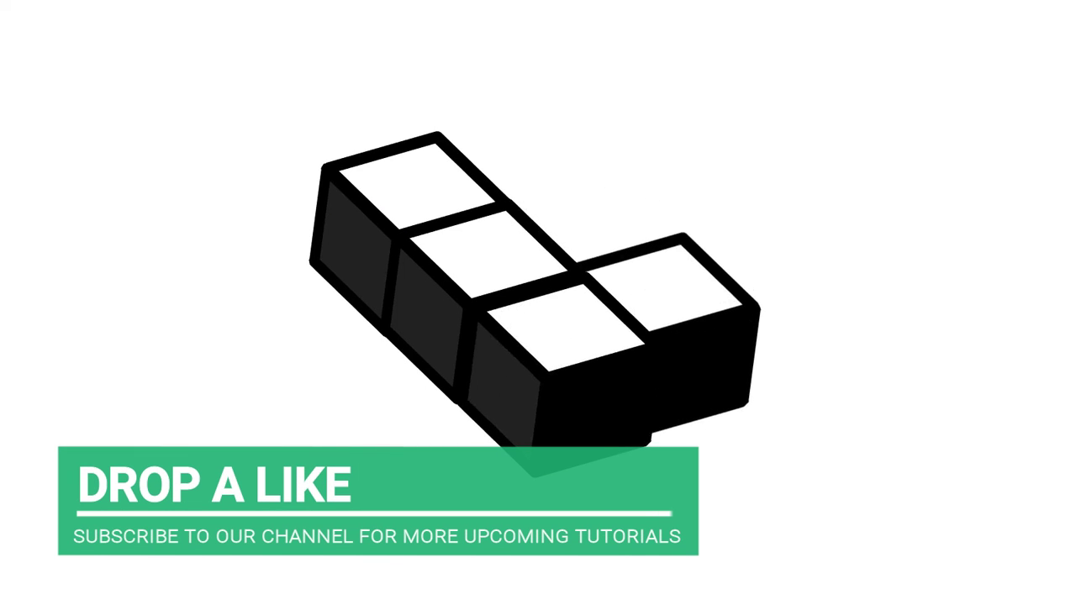